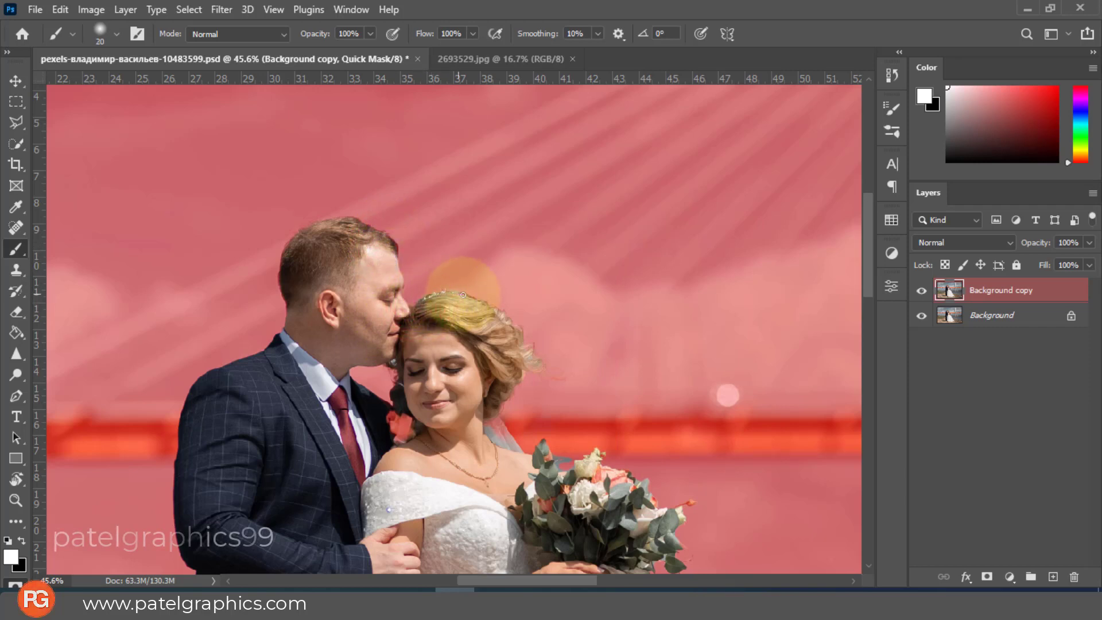
Paint white in the quick mask over the bride's neck and veil edge and the bouquet's lower leaves.
key(bracketright)
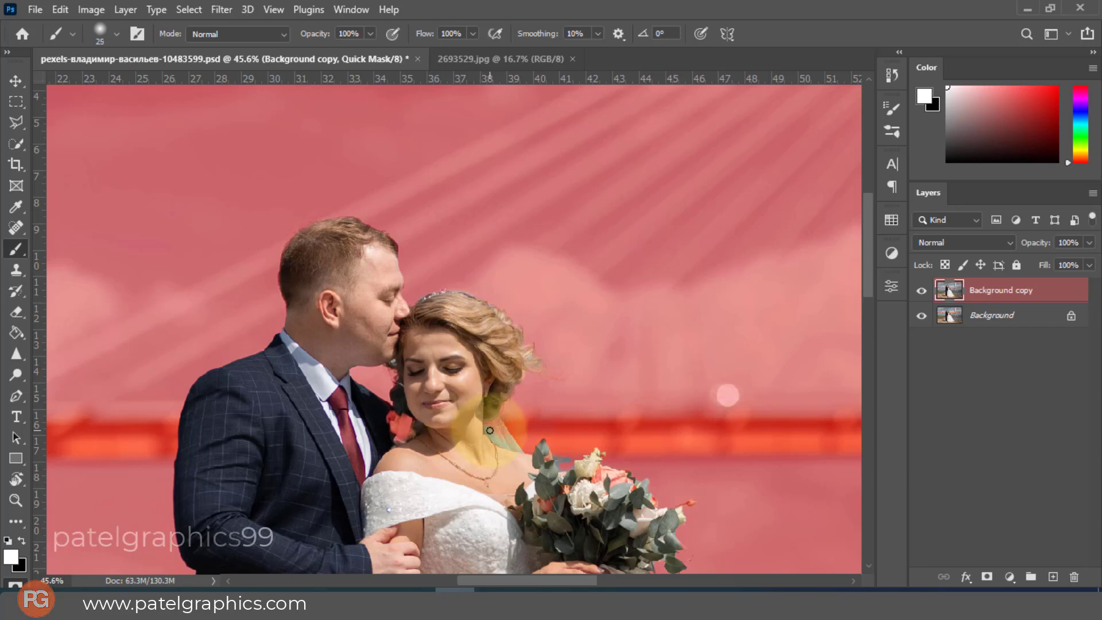
mouse_move(506, 435)
mouse_down()
mouse_move(479, 430)
mouse_move(468, 405)
mouse_move(493, 465)
mouse_move(474, 442)
mouse_up()
scroll(473, 442, down, 5)
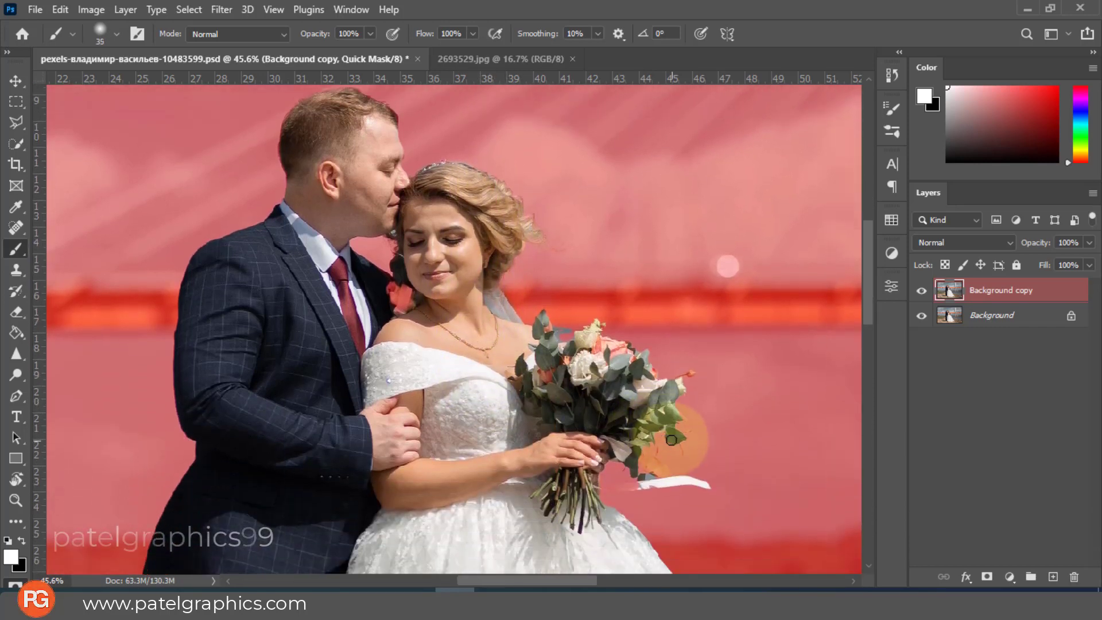
drag(665, 439, 654, 488)
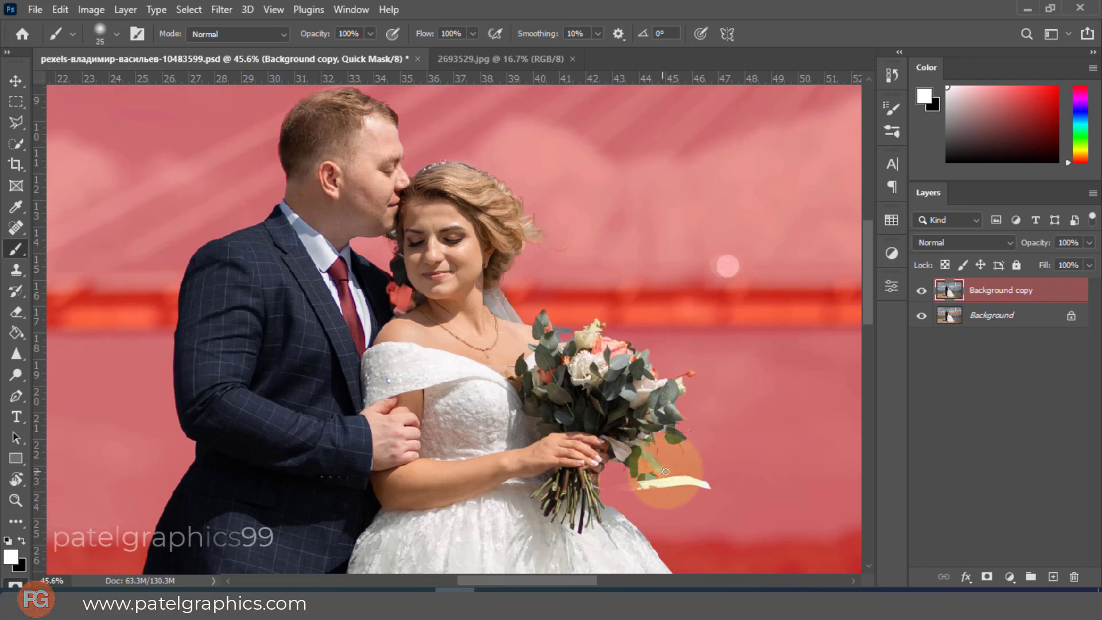
mouse_move(639, 467)
mouse_down()
mouse_move(653, 468)
mouse_move(642, 485)
mouse_up()
key(bracketleft)
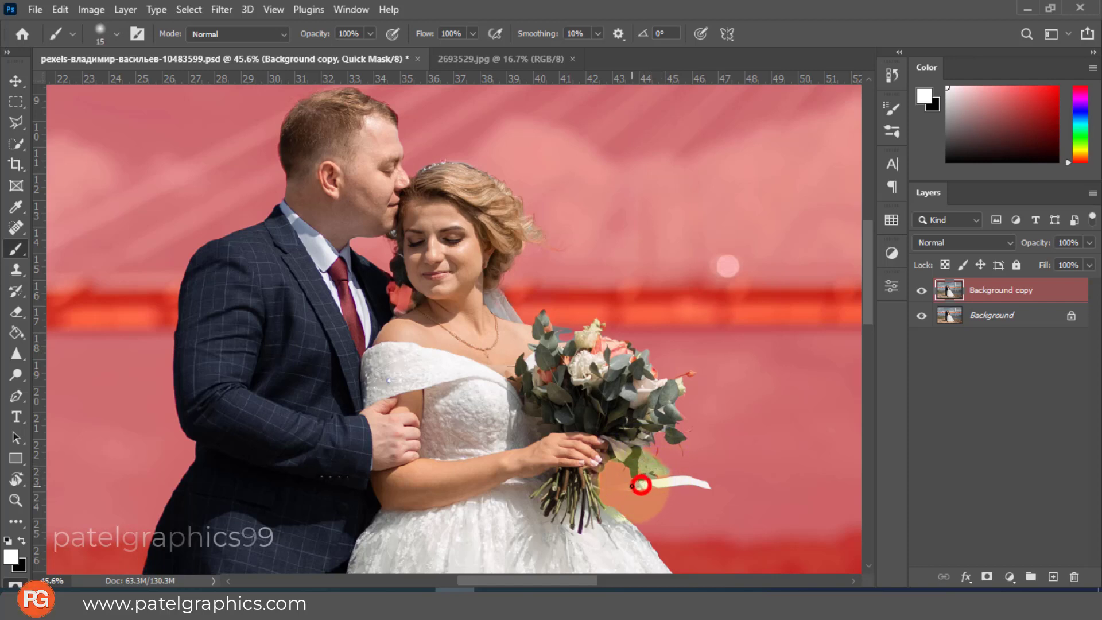
Refine the quick mask in white over the bouquet ribbon, the outer flowers and the leaves beside the bride's shoulder.
key(bracketright)
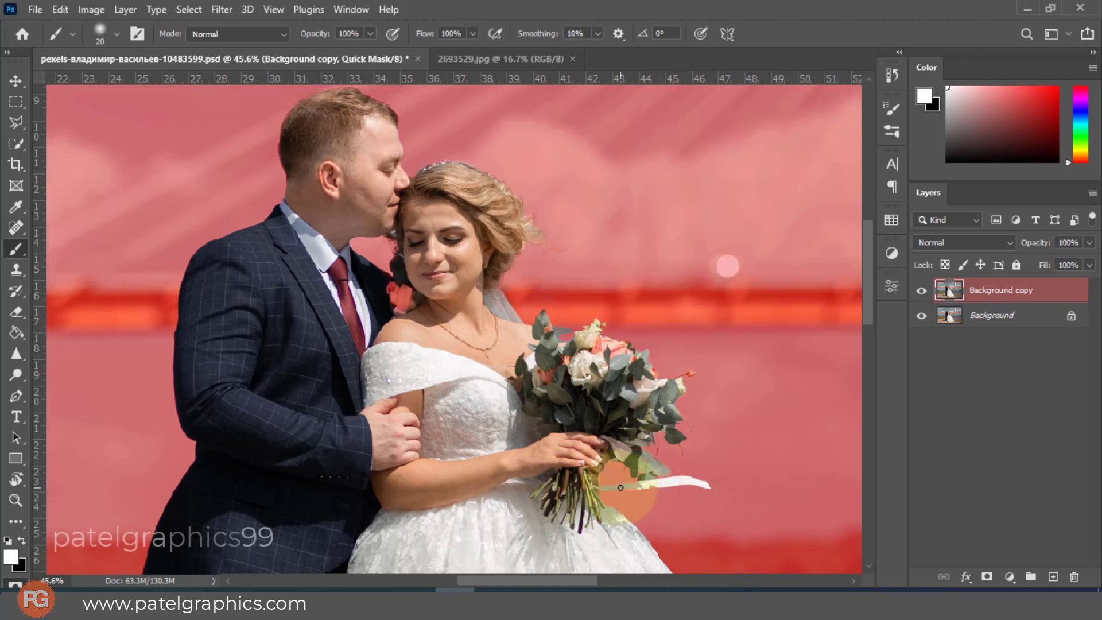
drag(620, 487, 641, 488)
key(bracketright)
key(bracketright)
key(bracketright)
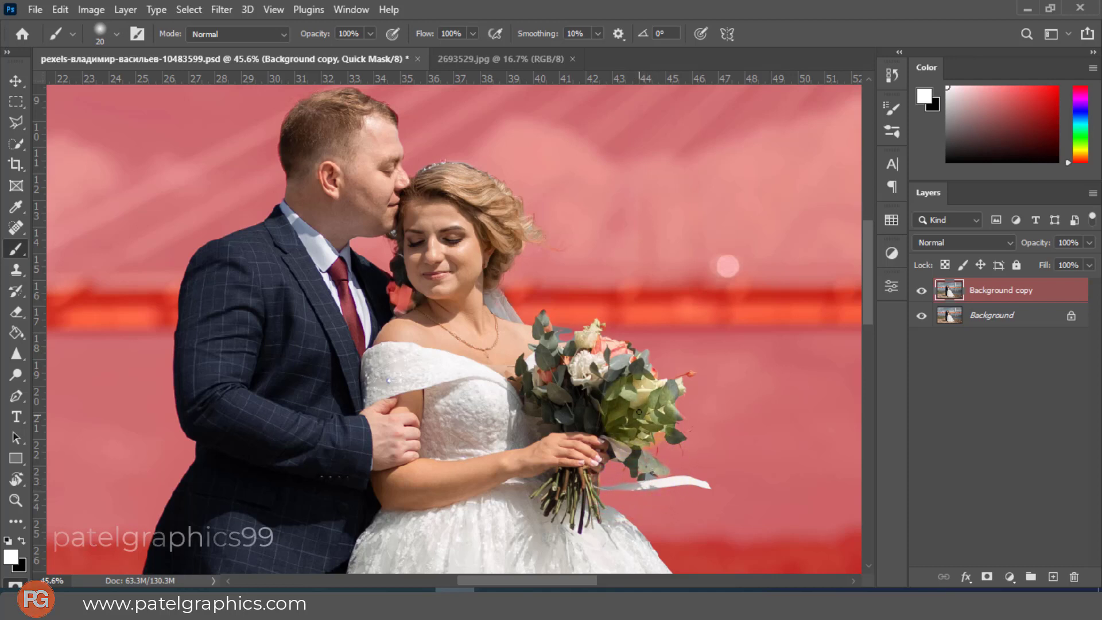
mouse_move(677, 362)
mouse_down()
mouse_move(599, 347)
mouse_move(619, 355)
mouse_move(613, 371)
mouse_move(560, 370)
mouse_move(538, 325)
mouse_up()
key(bracketright)
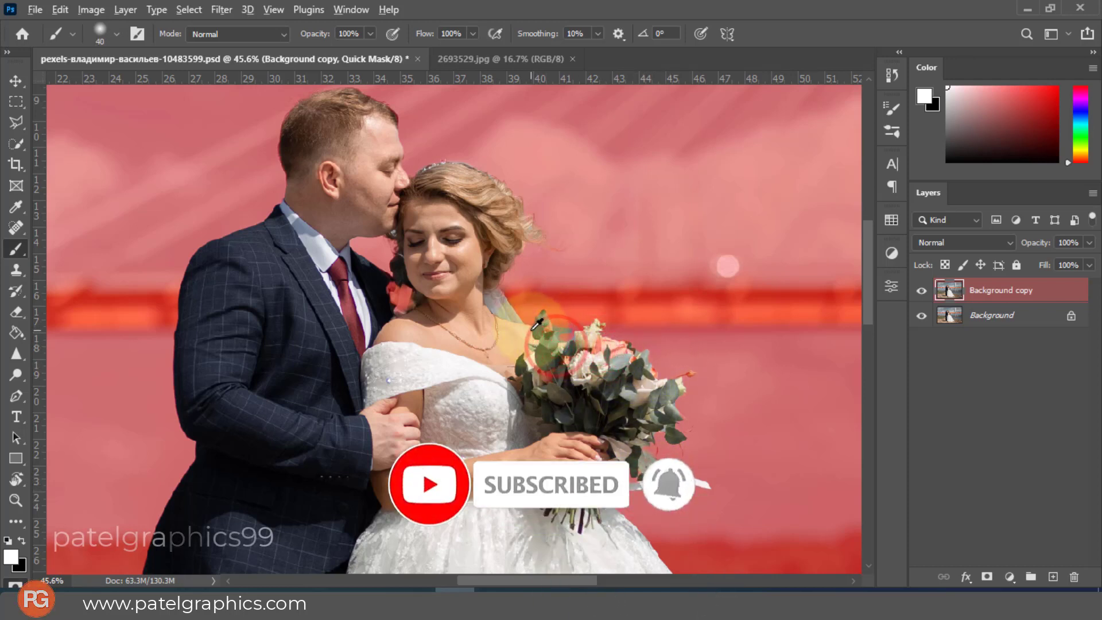
Turn the quick mask into a selection and add it as a layer mask on the Background copy layer.
scroll(539, 324, down, 5)
scroll(538, 324, down, 5)
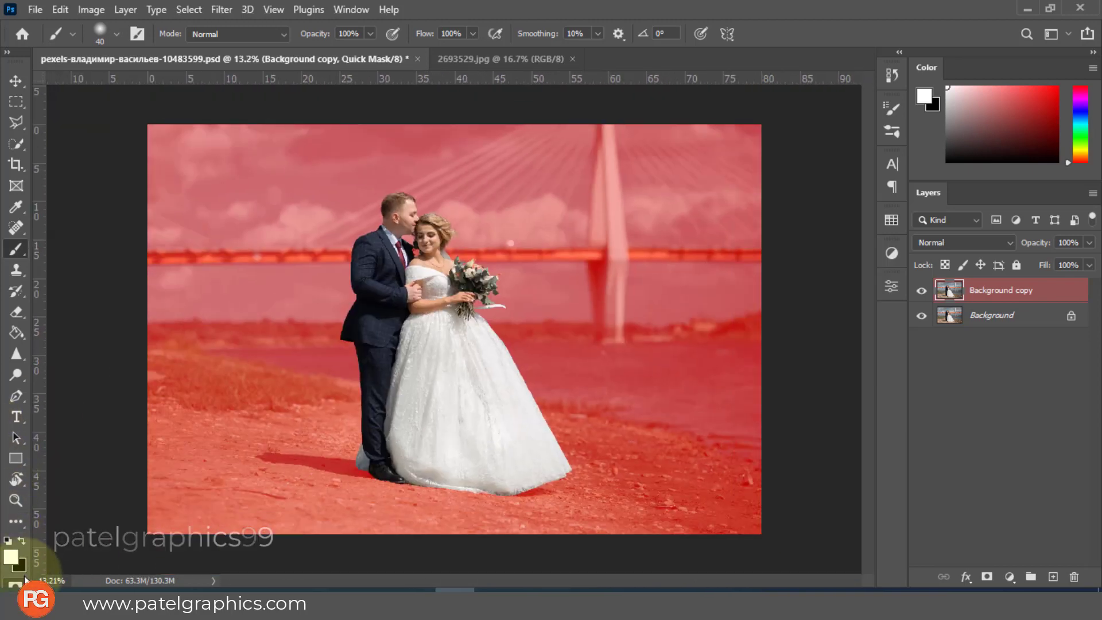
click(18, 584)
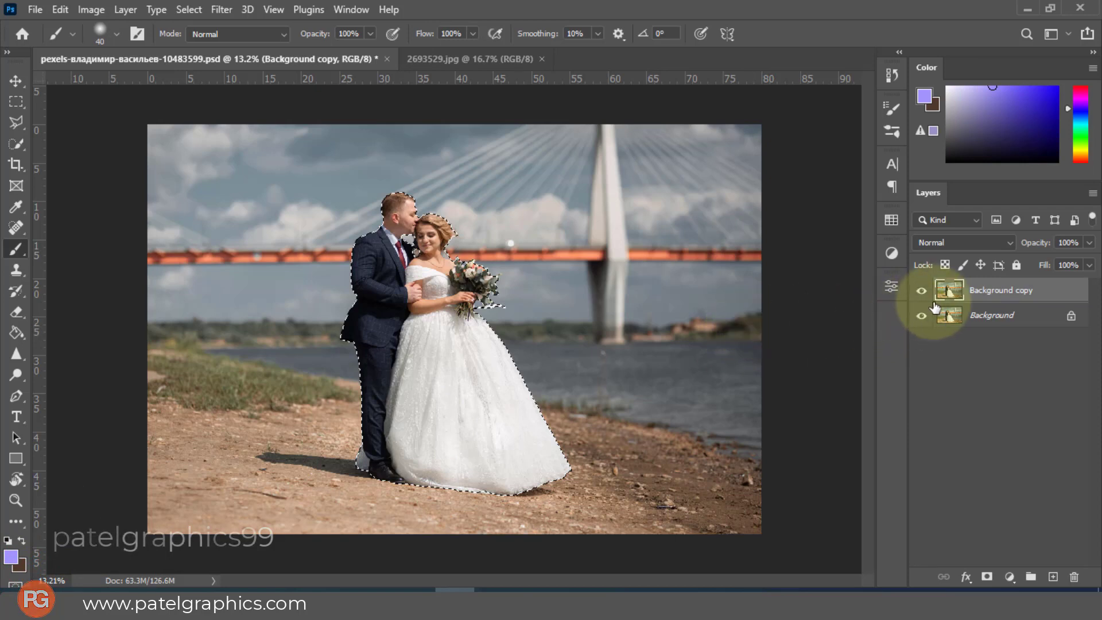
click(987, 577)
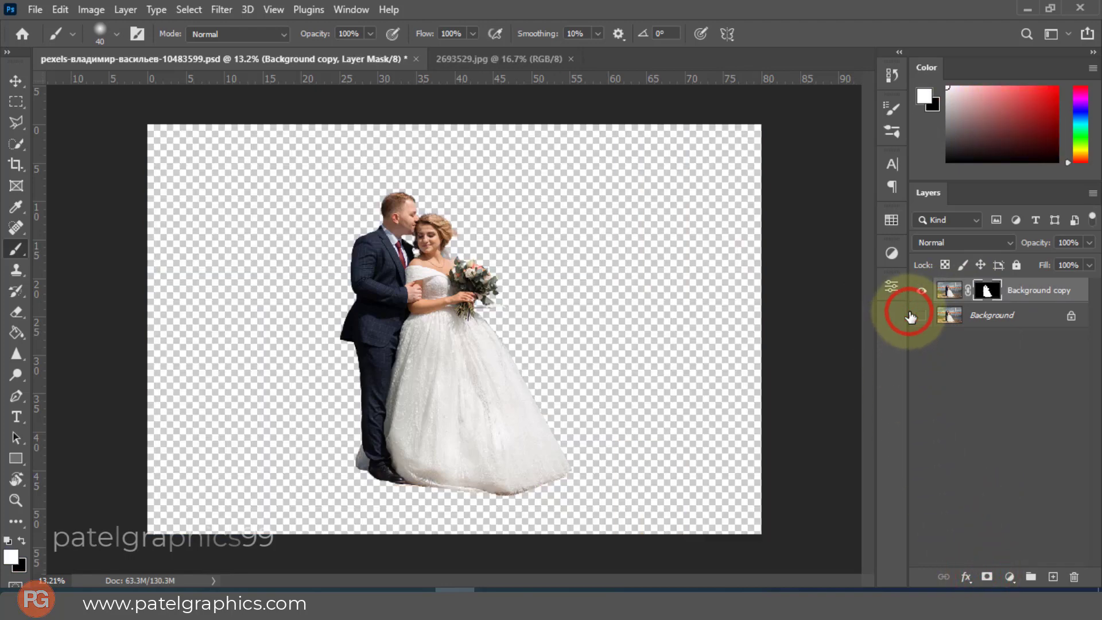
Hide the Background layer, comparing the photo with the masked cut-out of the couple.
click(910, 314)
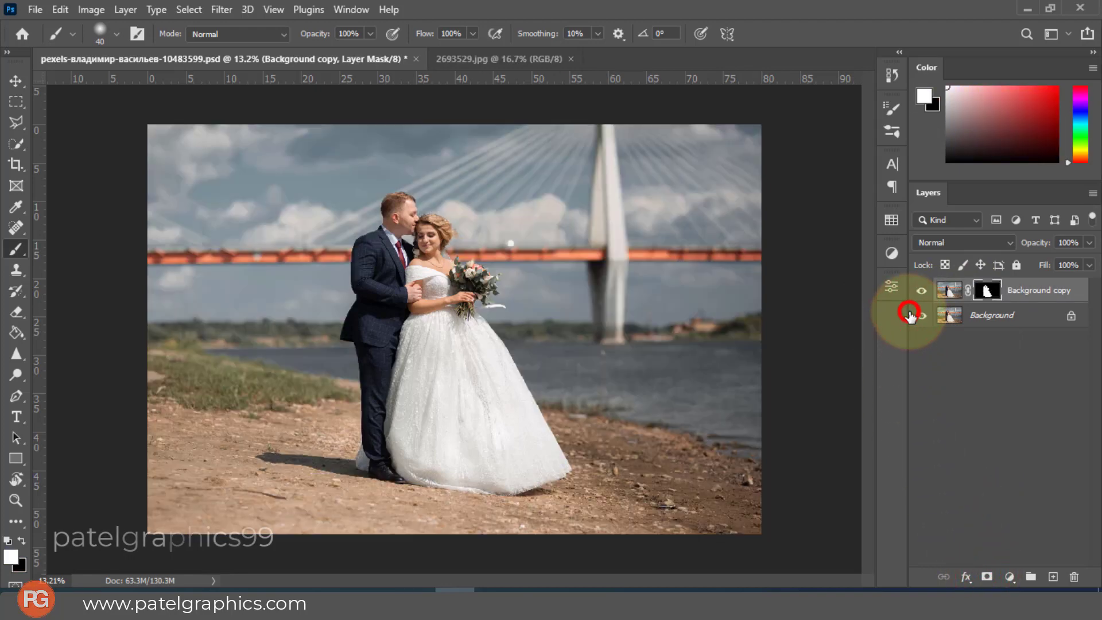
click(910, 315)
click(910, 315)
click(910, 314)
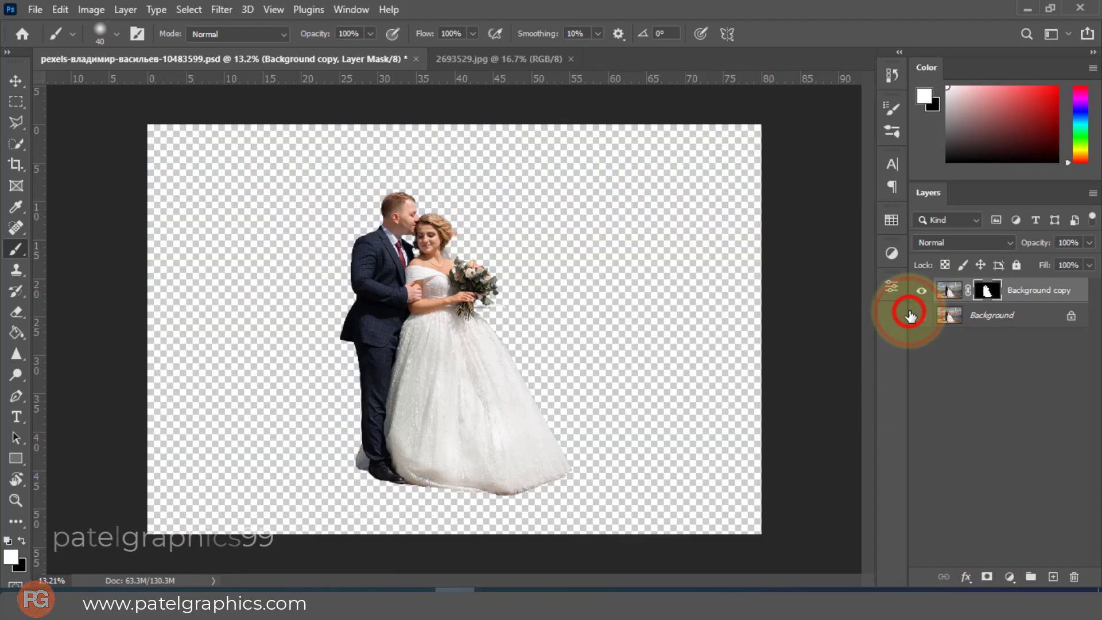
Bring a duplicate of the 2693529.jpg landscape into the wedding document, centred on the canvas and beneath the Background copy layer.
click(492, 52)
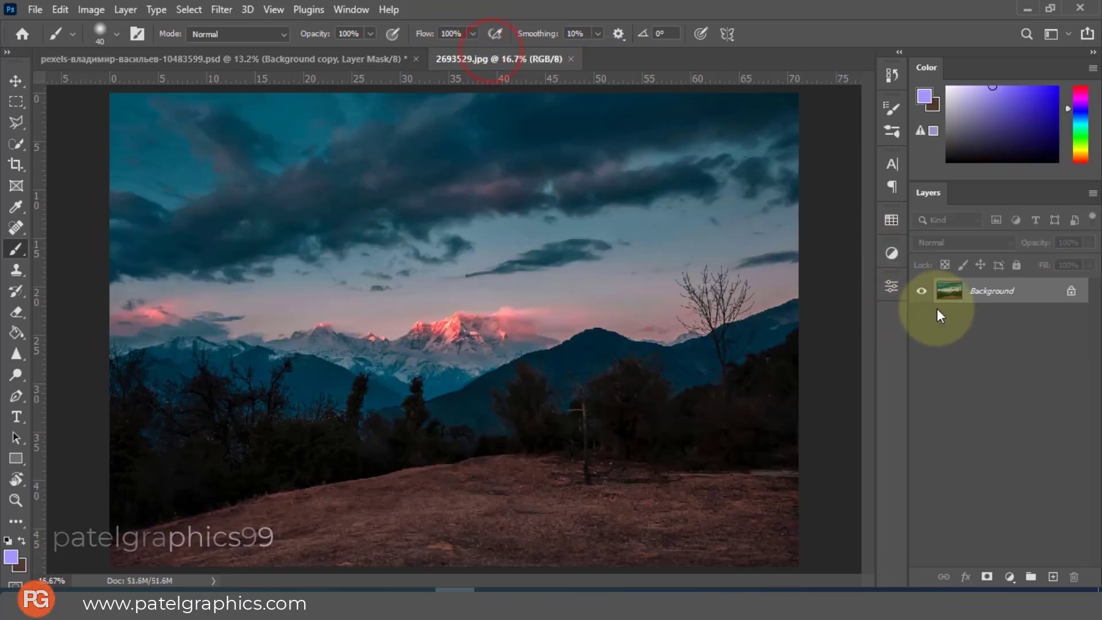
key(ctrl+j)
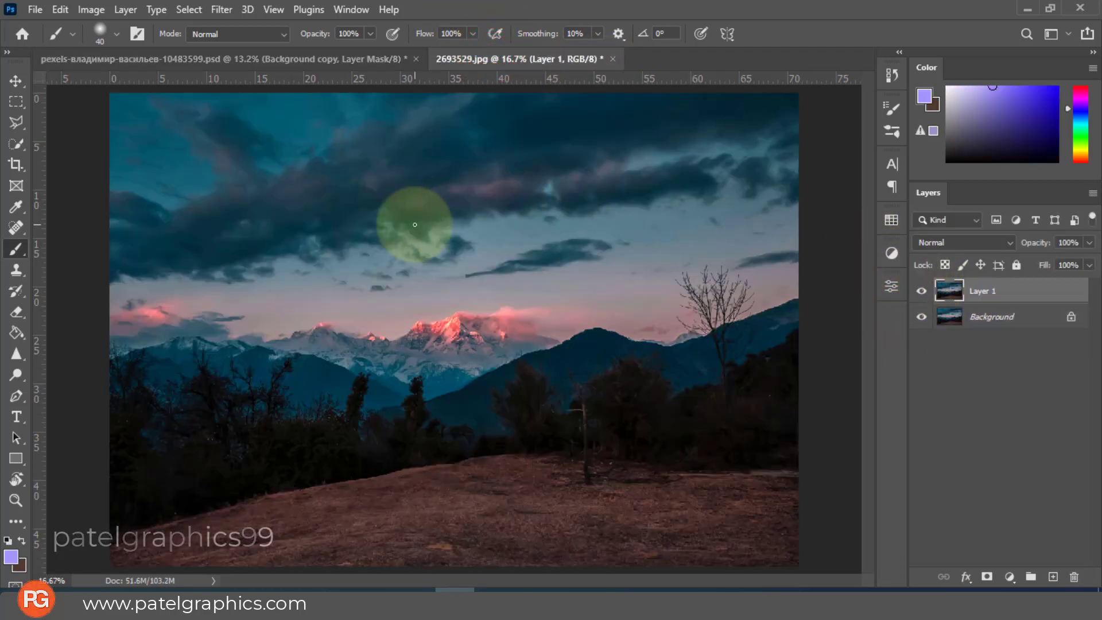
key(v)
drag(411, 246, 350, 180)
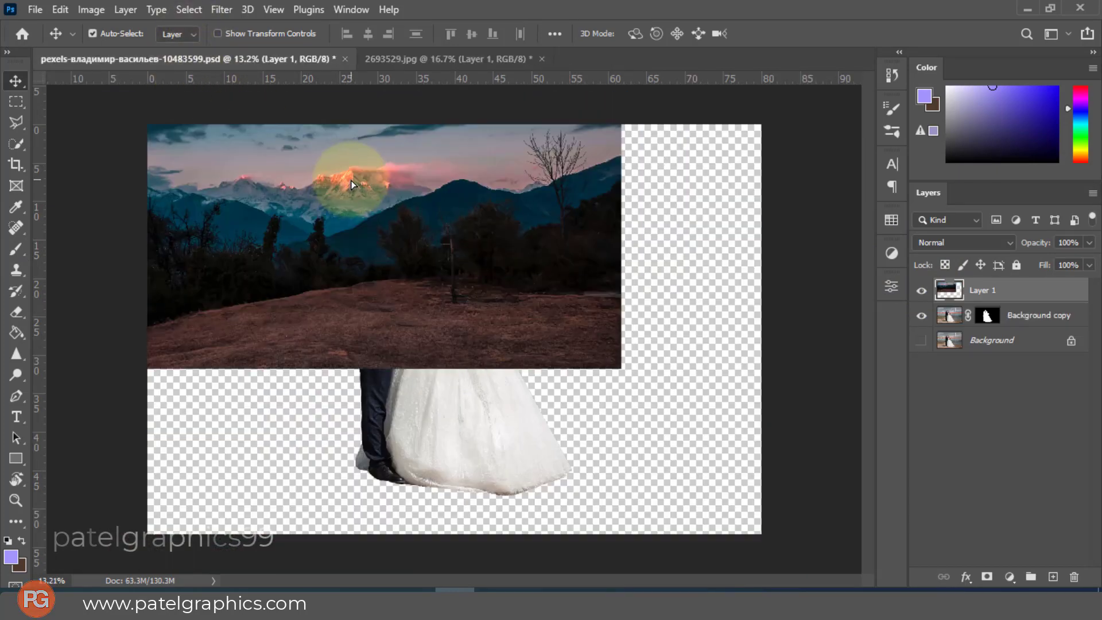
drag(415, 198, 521, 347)
drag(1014, 292, 987, 317)
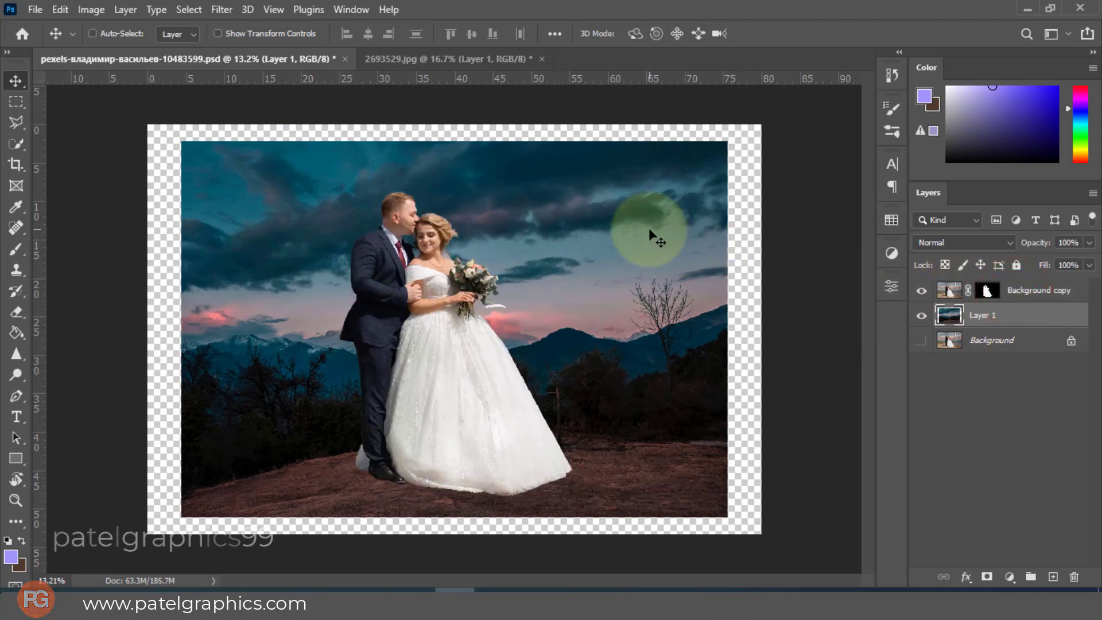
Transform the landscape layer to 113.33% width and 146.05% height, with its lower edge aligned to the canvas bottom.
key(ctrl+t)
drag(731, 143, 783, 136)
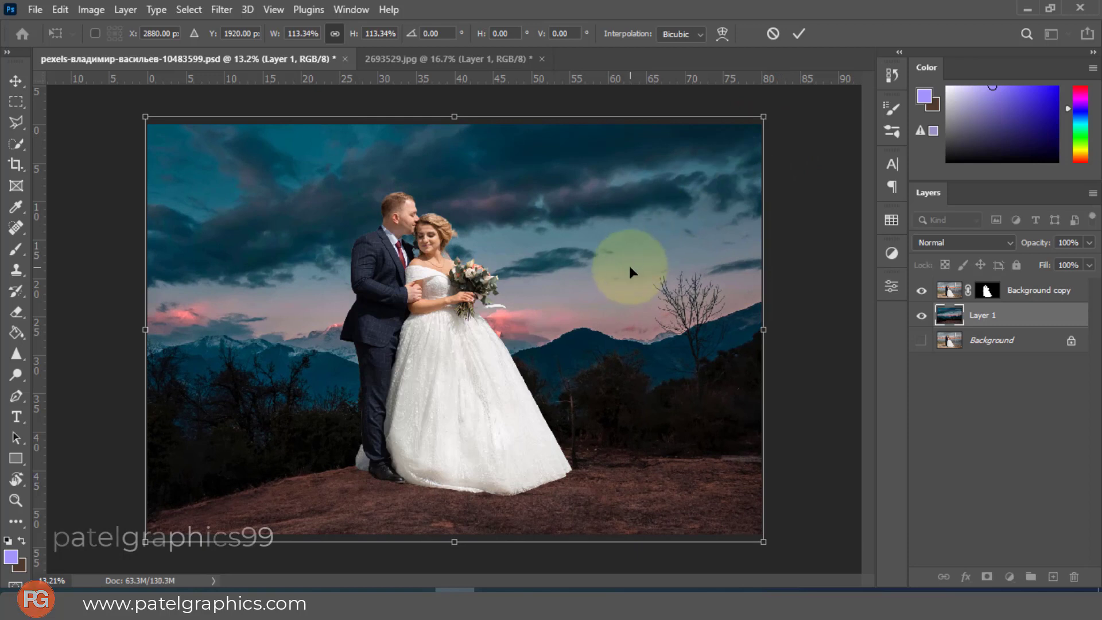
drag(628, 264, 635, 257)
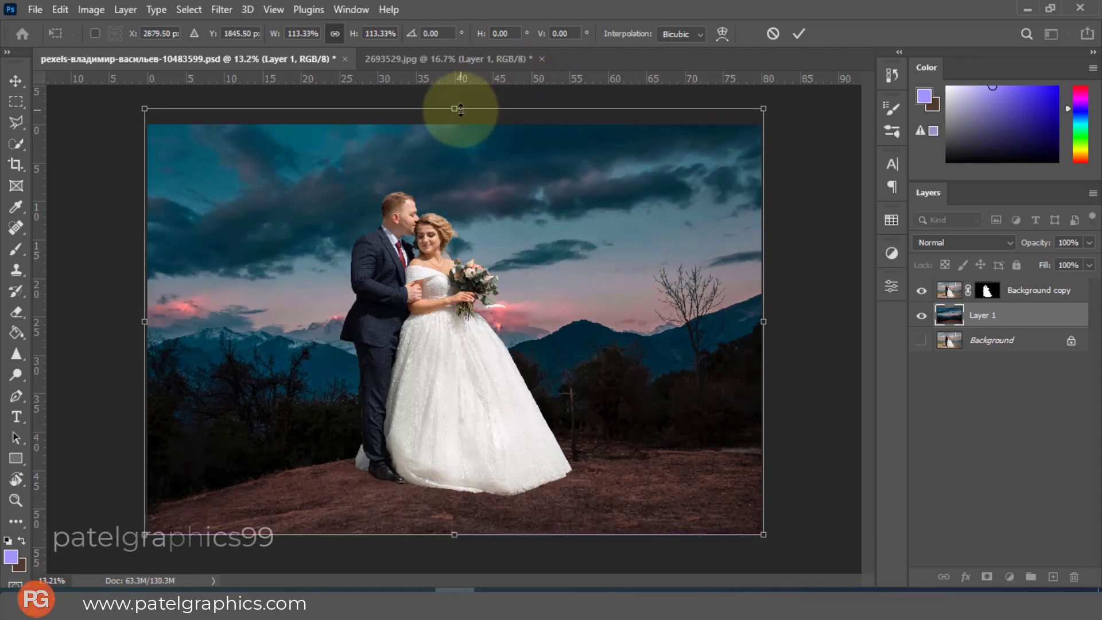
key(ctrl+0)
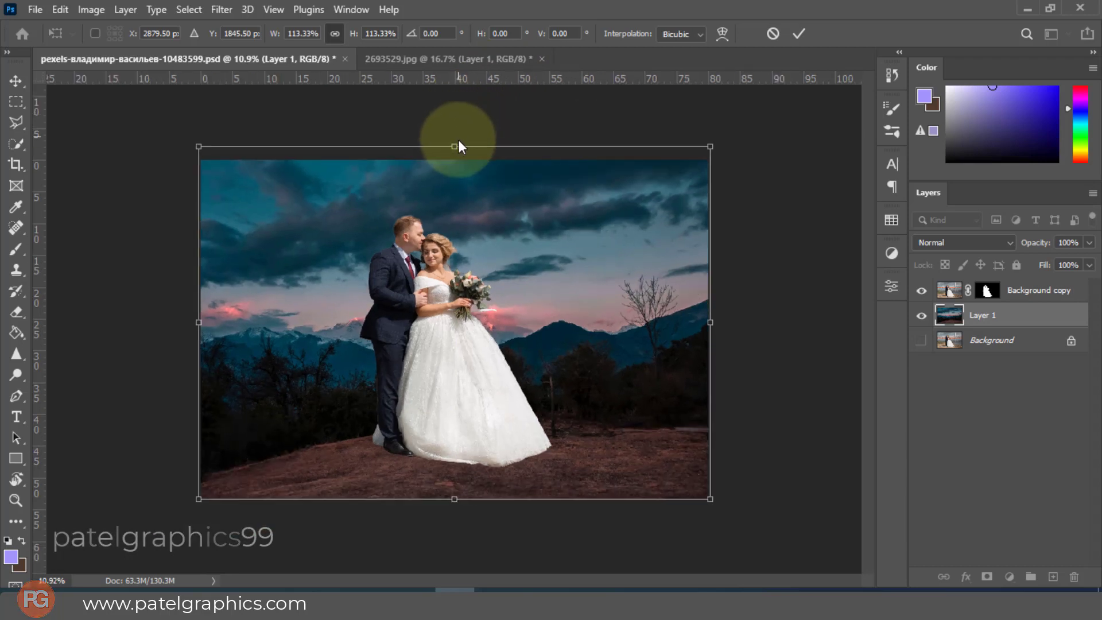
drag(454, 143, 458, 42)
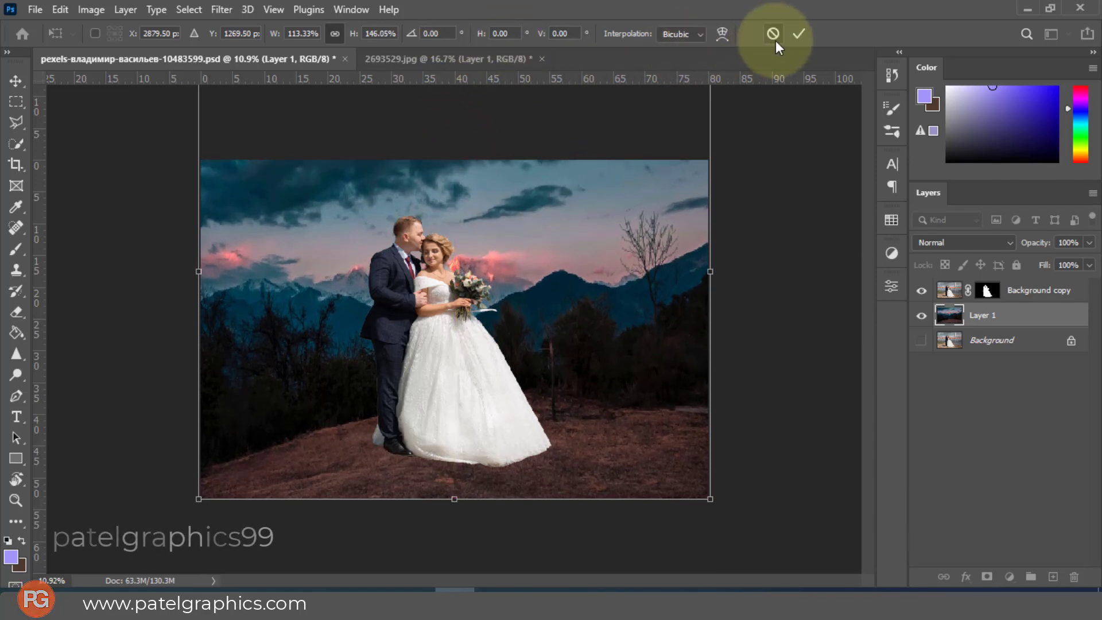
click(799, 34)
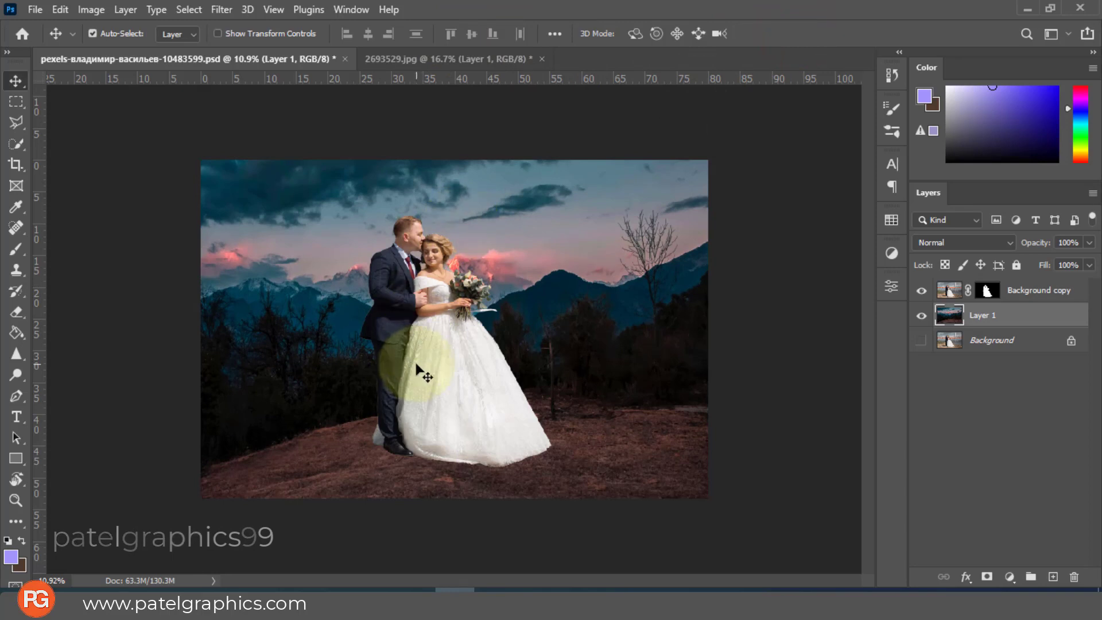
Move the couple lower and slightly right on the hill, checking the landscape with the Background copy layer hidden and shown.
drag(431, 345, 451, 367)
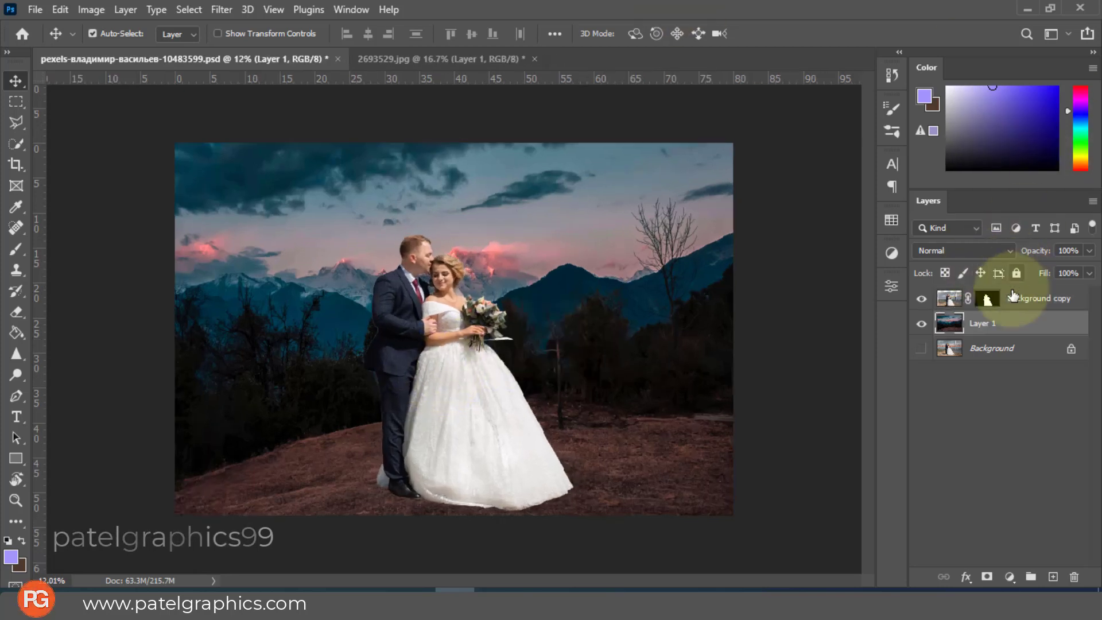
click(1012, 330)
click(922, 299)
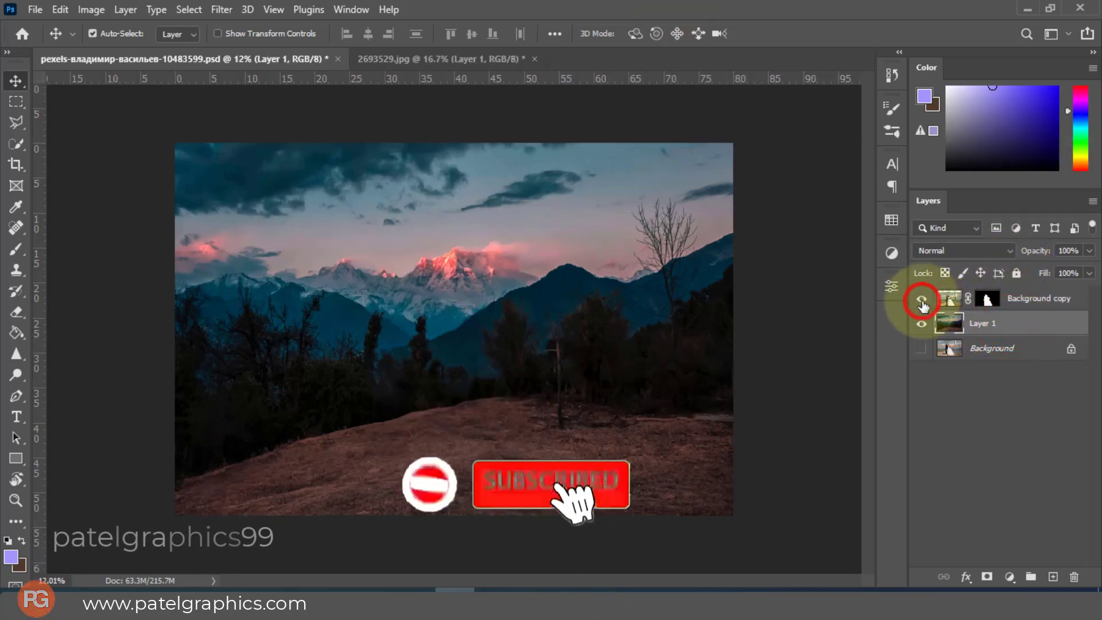
click(922, 299)
click(922, 300)
click(922, 299)
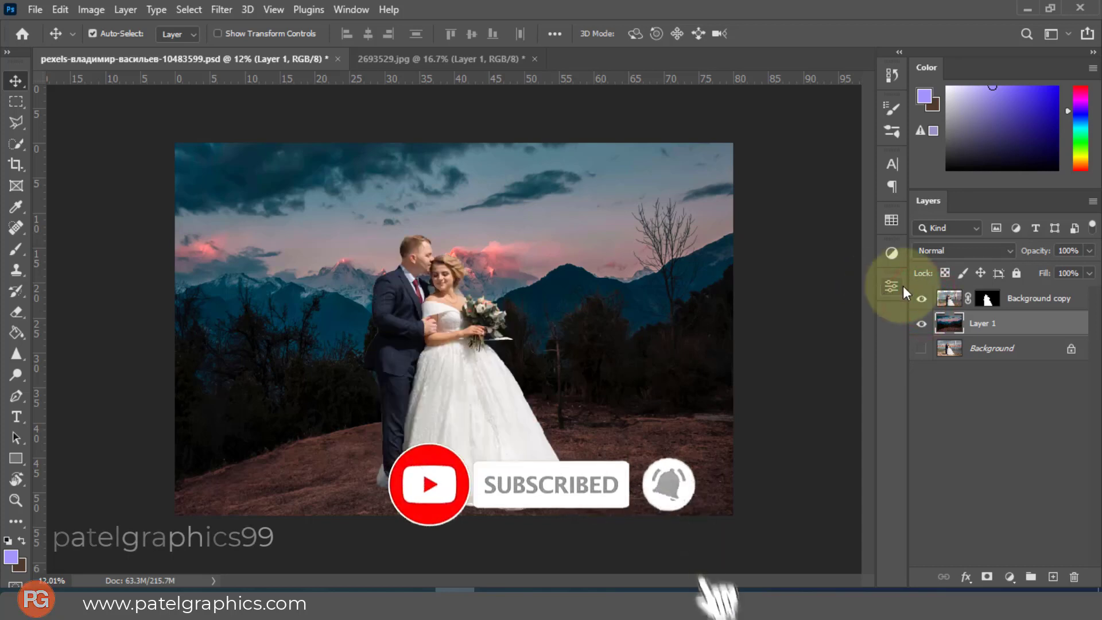
Paint white on the Background copy mask with a 250 px brush to restore the dress hem and reveal the original ground shadow.
click(989, 299)
key(ctrl+plus)
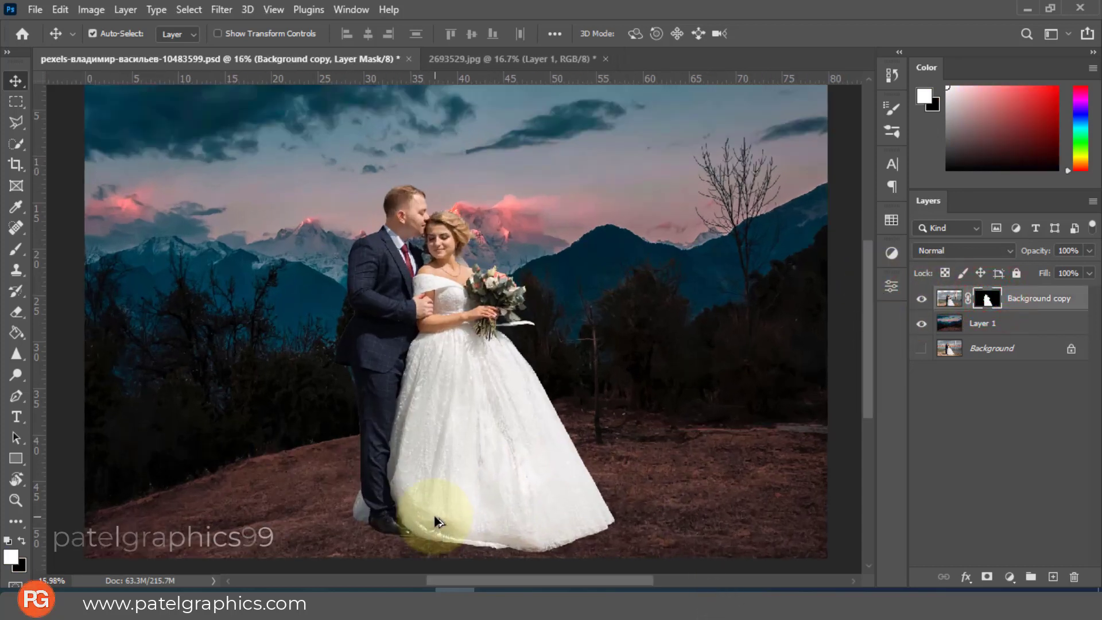
key(b)
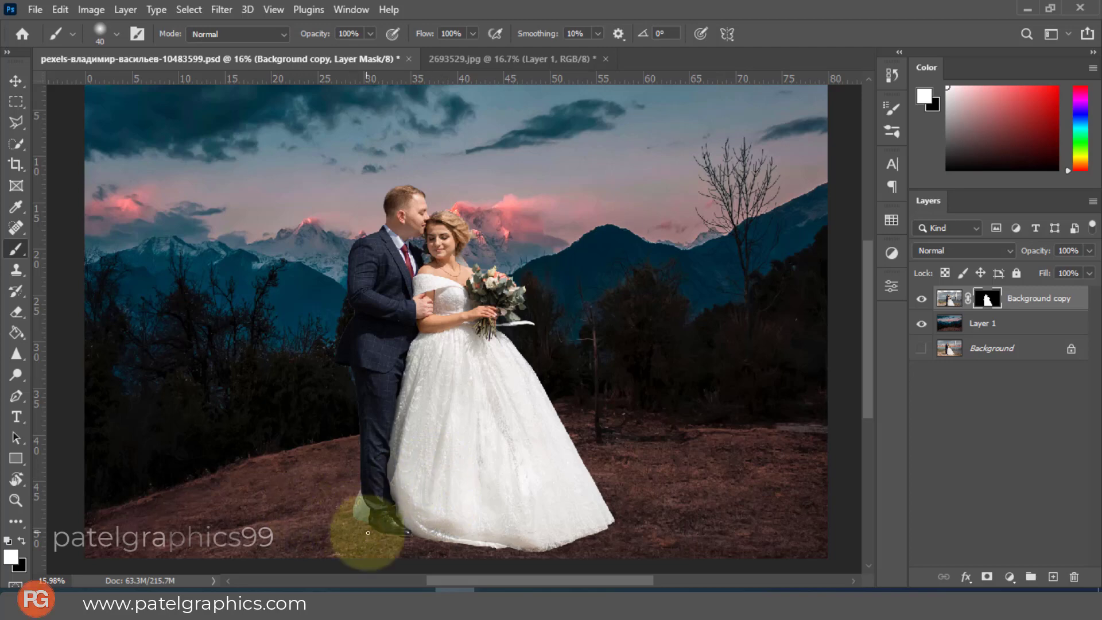
scroll(393, 533, up, 3)
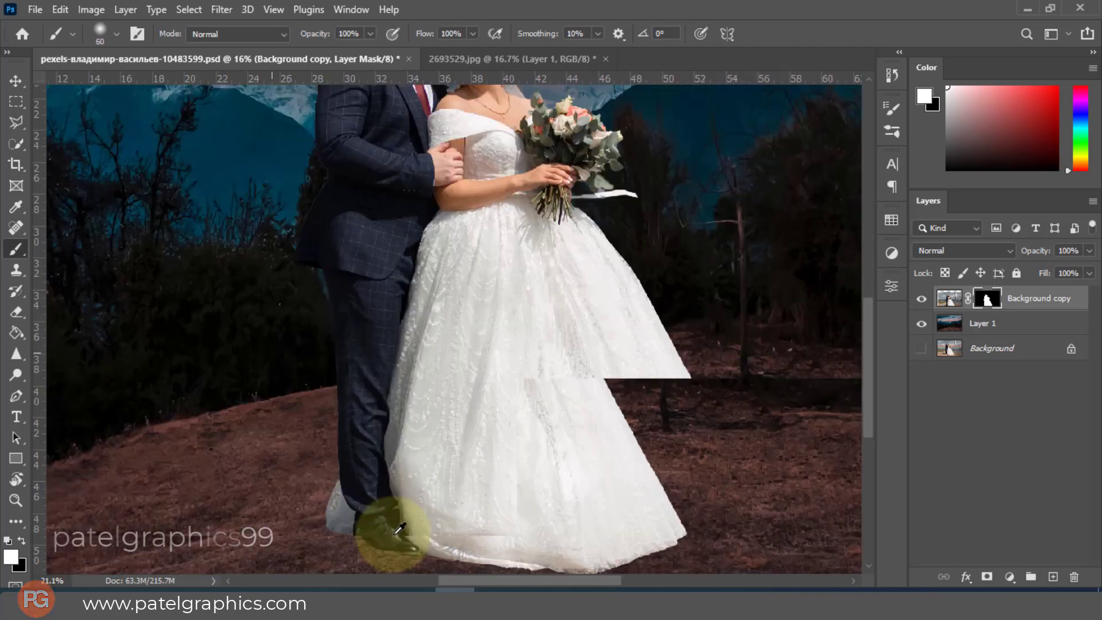
scroll(386, 527, down, 2)
key(bracketright)
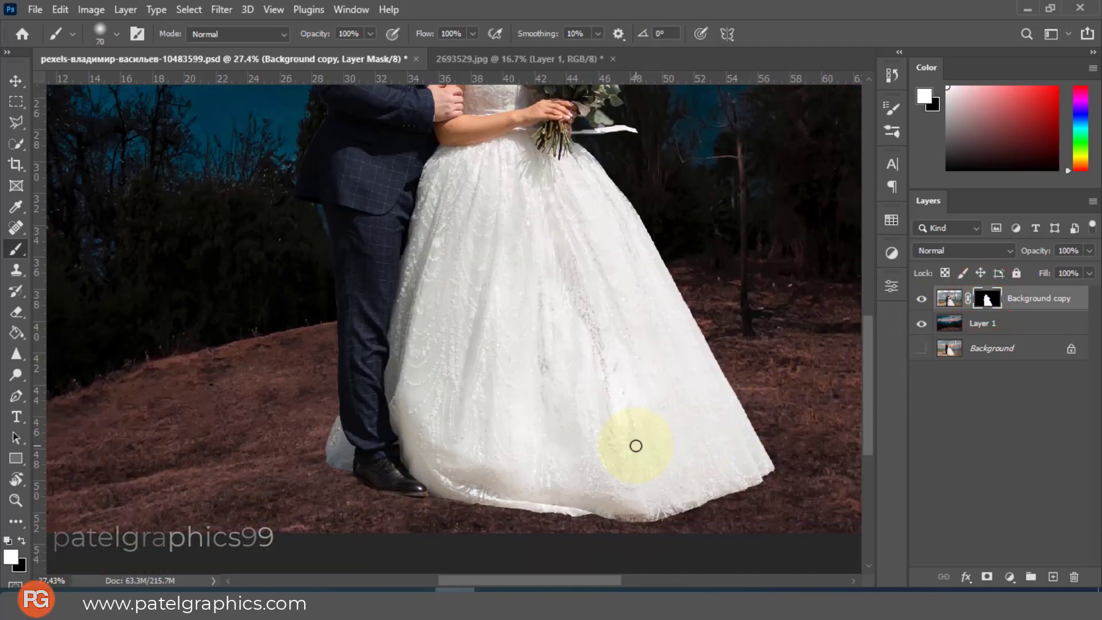
click(742, 458)
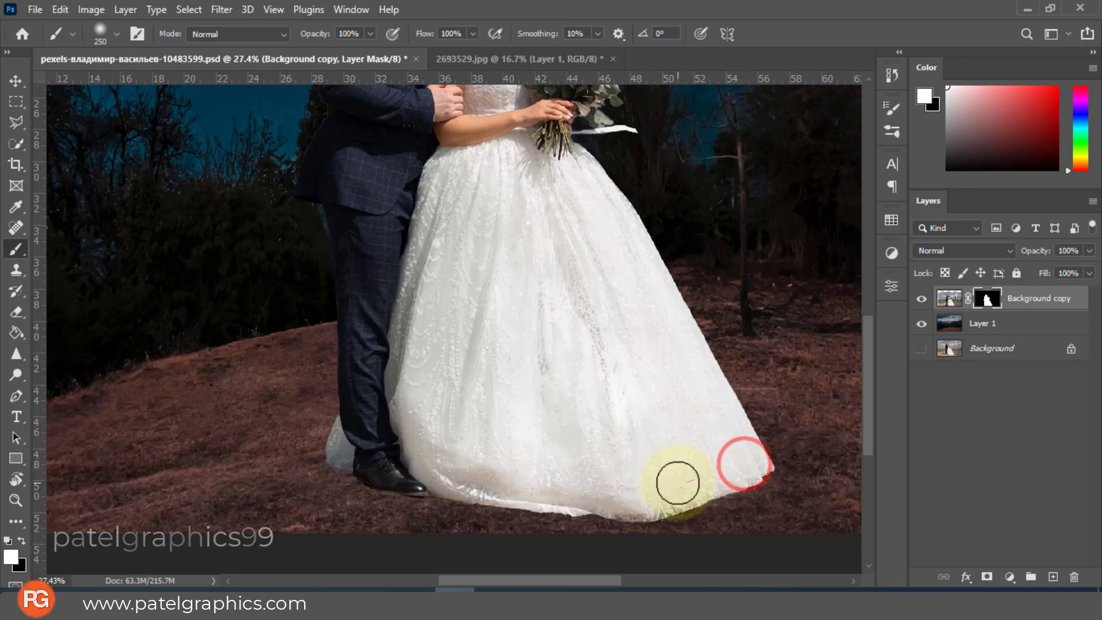
drag(660, 498, 595, 492)
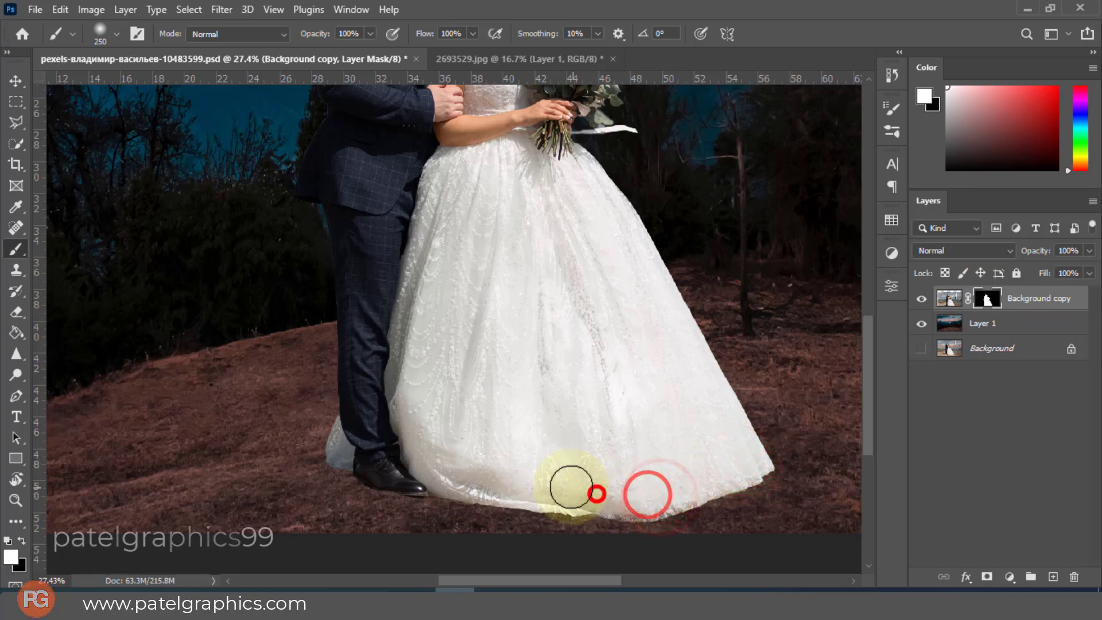
drag(340, 452, 111, 436)
Paint black on the mask with a small brush, about 50 to 80 px, to erase the bright ground around the couple's shadow.
key(bracketleft)
key(bracketleft)
key(bracketleft)
key(bracketleft)
key(bracketleft)
key(bracketleft)
key(bracketleft)
key(bracketleft)
key(bracketleft)
key(bracketleft)
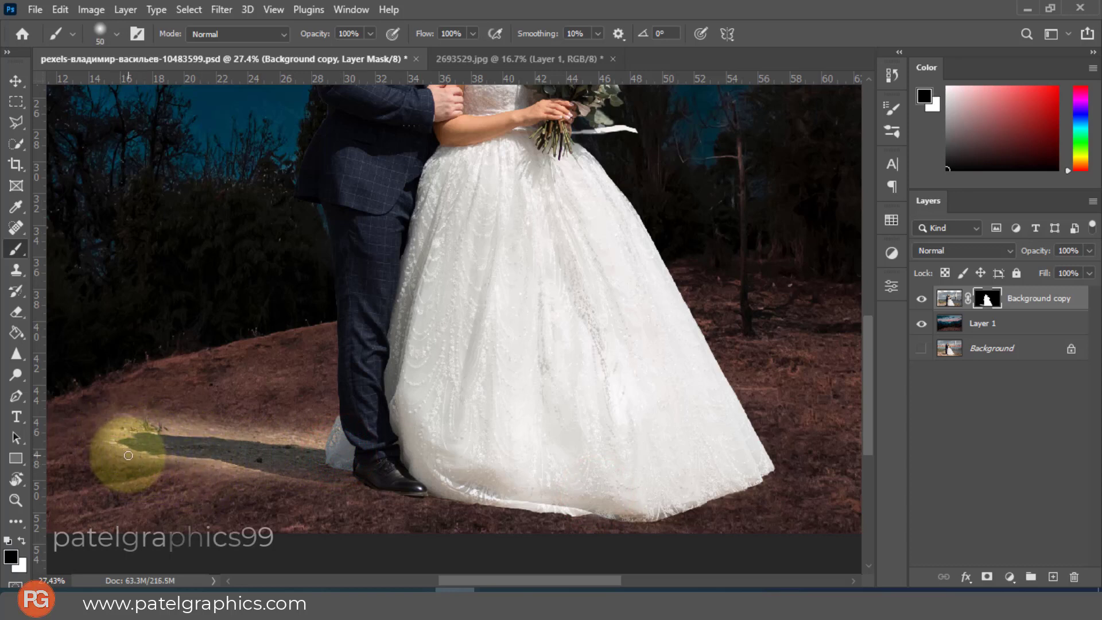
key(bracketright)
key(bracketright)
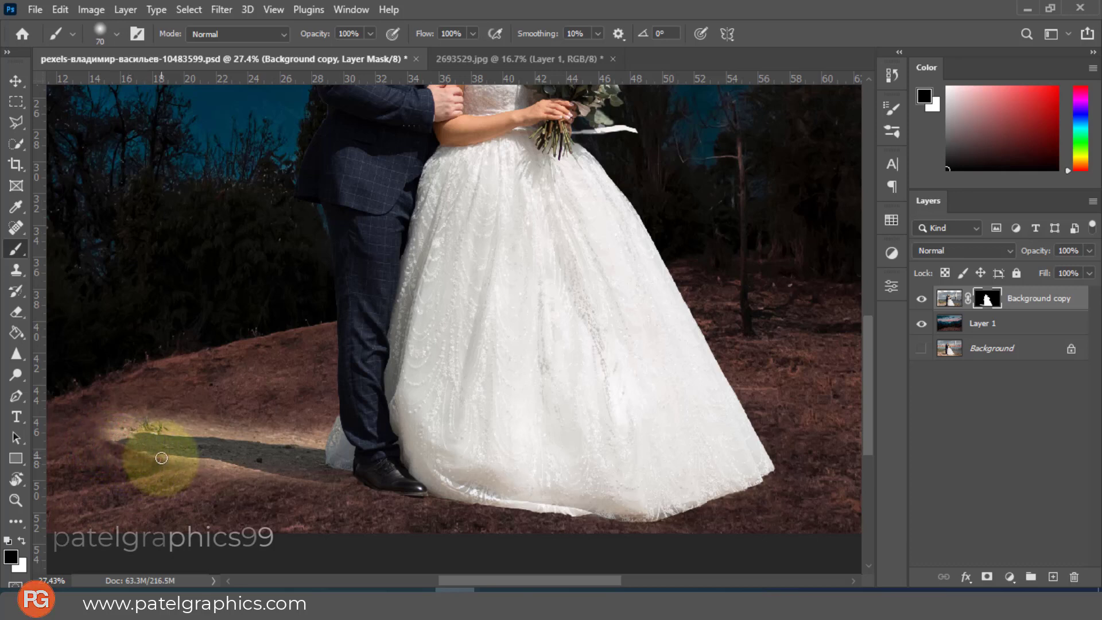
mouse_move(161, 458)
mouse_down()
mouse_move(292, 485)
mouse_move(83, 450)
mouse_move(150, 466)
mouse_move(89, 444)
mouse_move(103, 432)
mouse_move(132, 434)
mouse_move(111, 446)
mouse_move(127, 427)
mouse_move(241, 431)
mouse_move(94, 419)
mouse_move(224, 415)
mouse_move(225, 458)
mouse_move(192, 462)
mouse_move(260, 473)
mouse_move(299, 438)
mouse_move(319, 445)
mouse_move(326, 428)
mouse_move(277, 439)
mouse_move(229, 424)
mouse_move(301, 423)
mouse_move(123, 414)
mouse_up()
key(bracketright)
key(bracketright)
key(bracketright)
key(bracketright)
key(bracketright)
key(bracketright)
key(bracketright)
key(bracketright)
key(bracketleft)
key(bracketright)
key(bracketright)
key(bracketright)
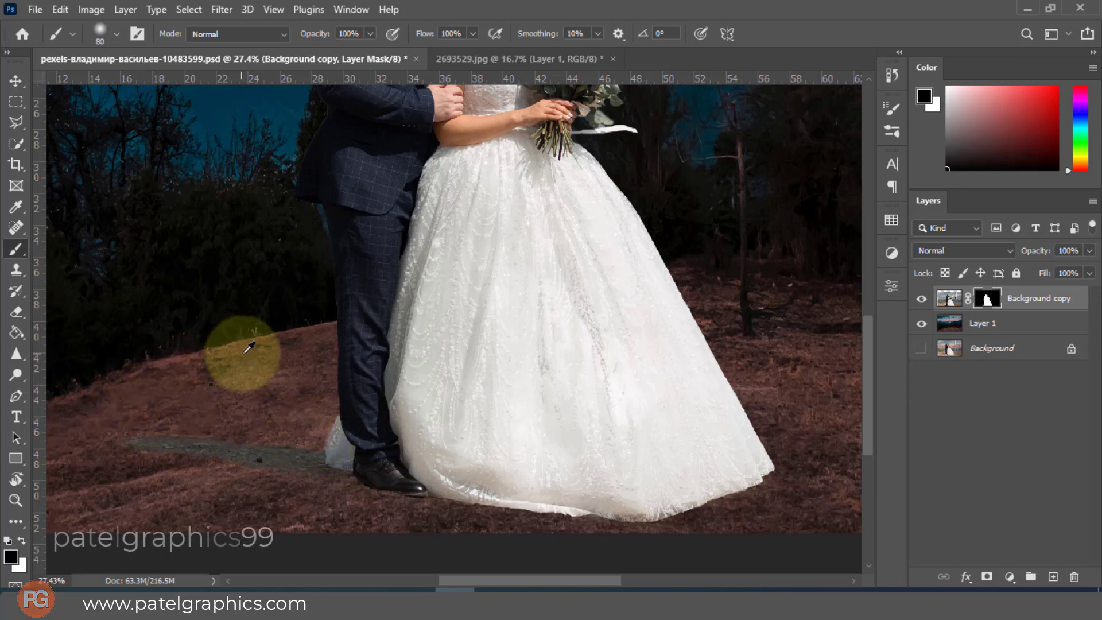
scroll(251, 365, down, 2)
scroll(251, 365, down, 4)
scroll(332, 369, up, 2)
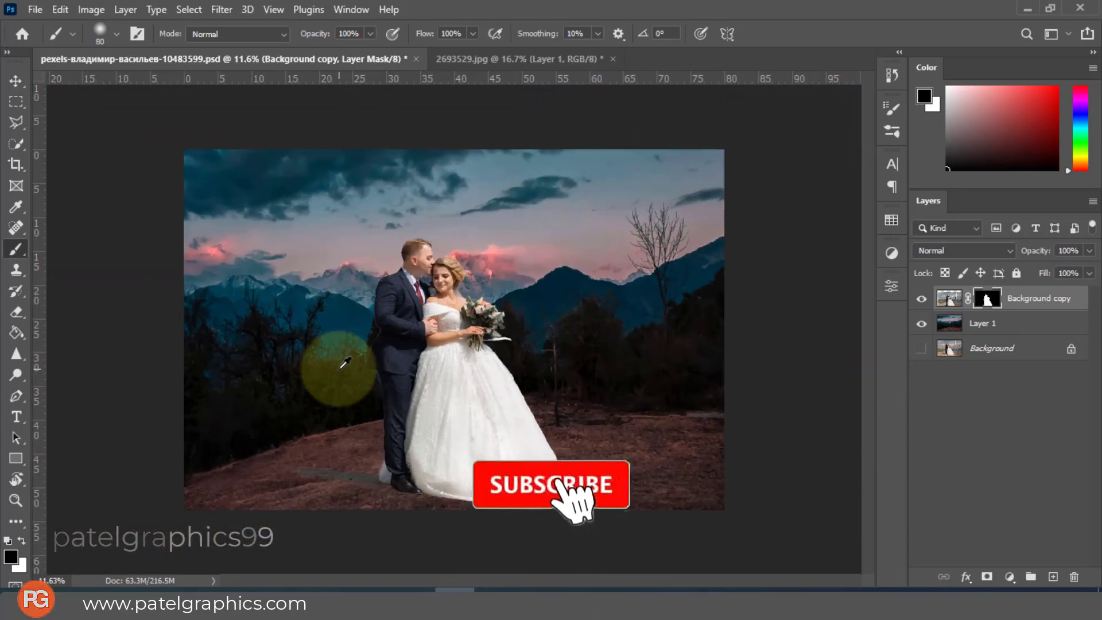
scroll(342, 366, up, 1)
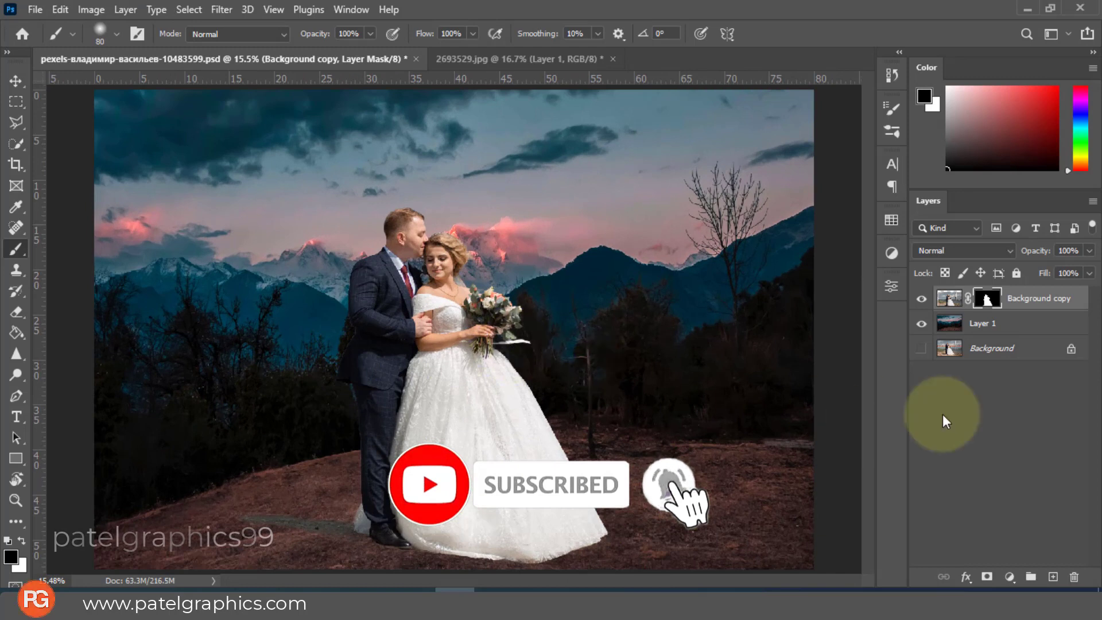
Duplicate the Layer 1 landscape, move the copy above Background copy, and clip it to the couple.
click(1022, 322)
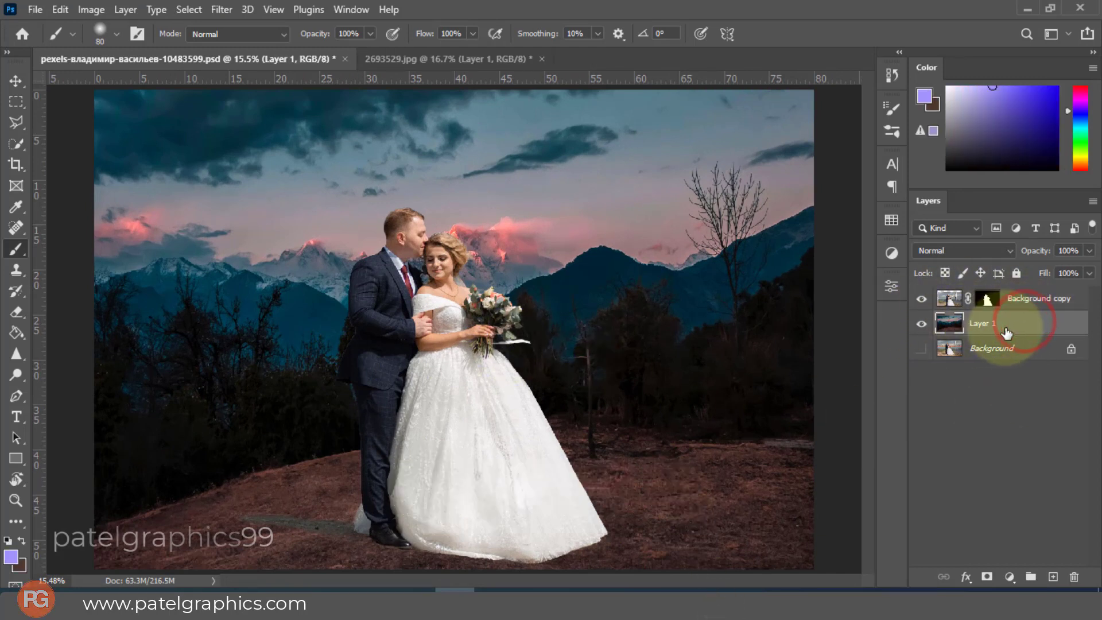
key(ctrl+j)
drag(1029, 322, 1025, 298)
right_click(1025, 298)
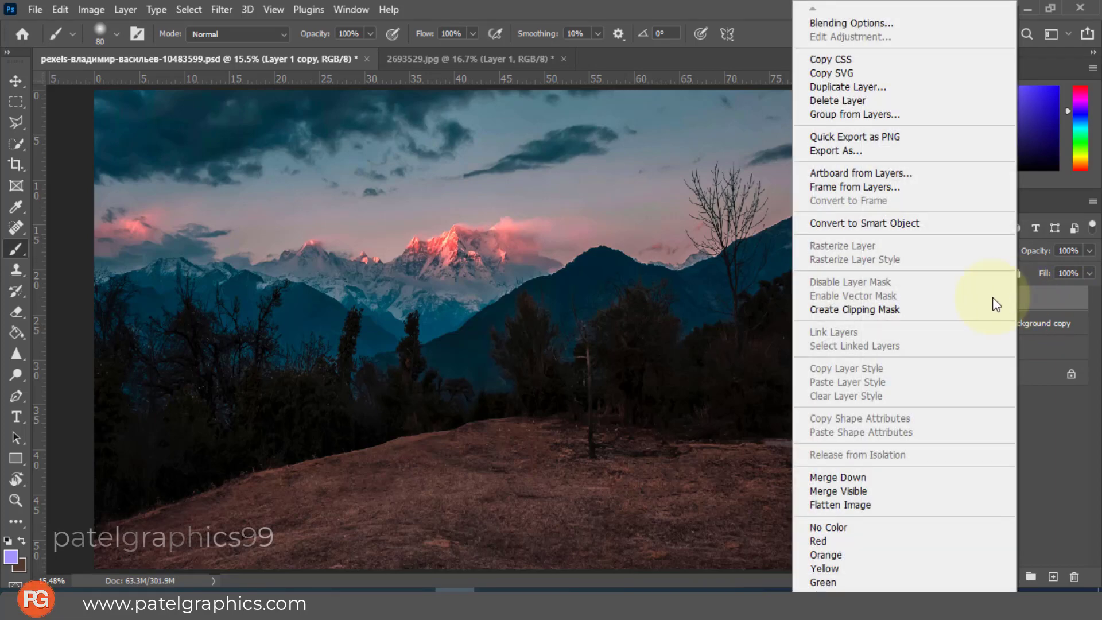
click(867, 306)
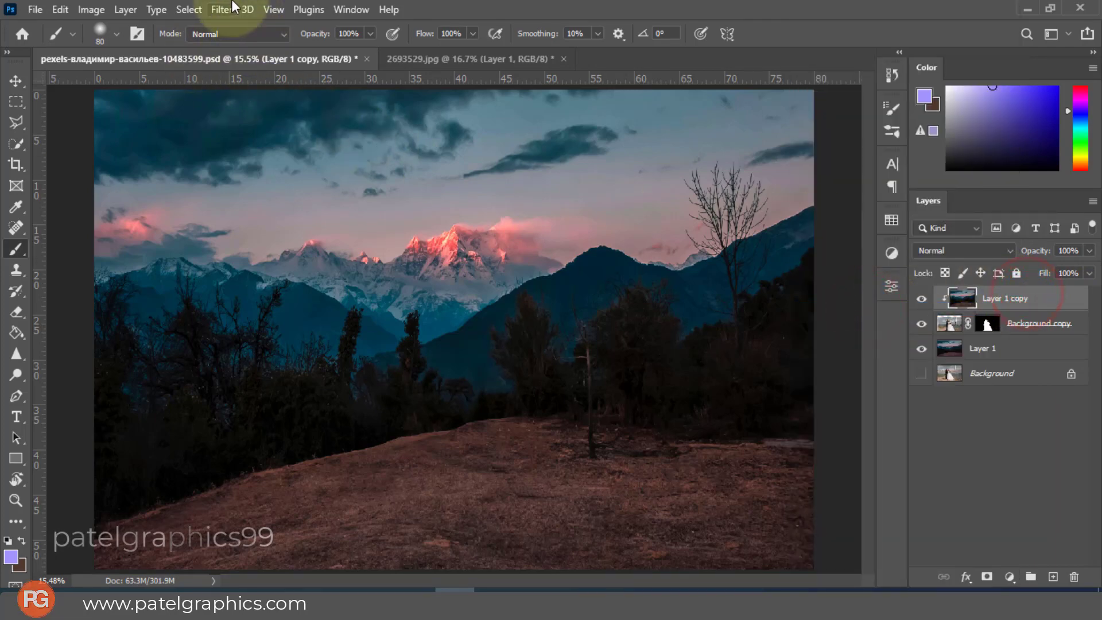
Apply a Gaussian Blur of about 1000 pixels to the clipped landscape copy and set its blend mode to Soft Light.
click(232, 8)
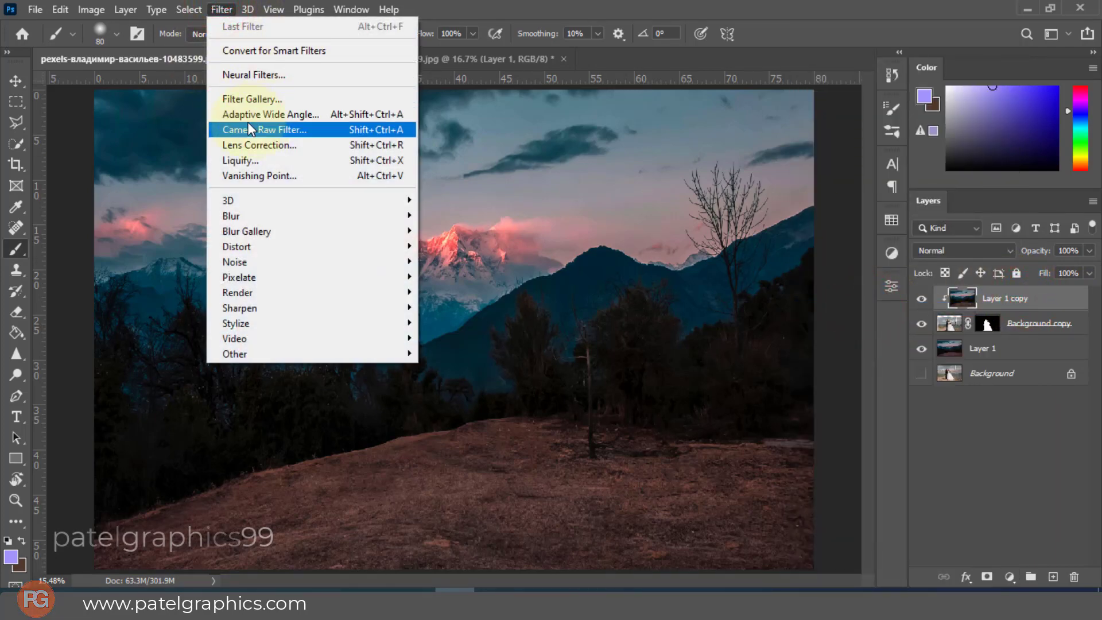
mouse_move(376, 219)
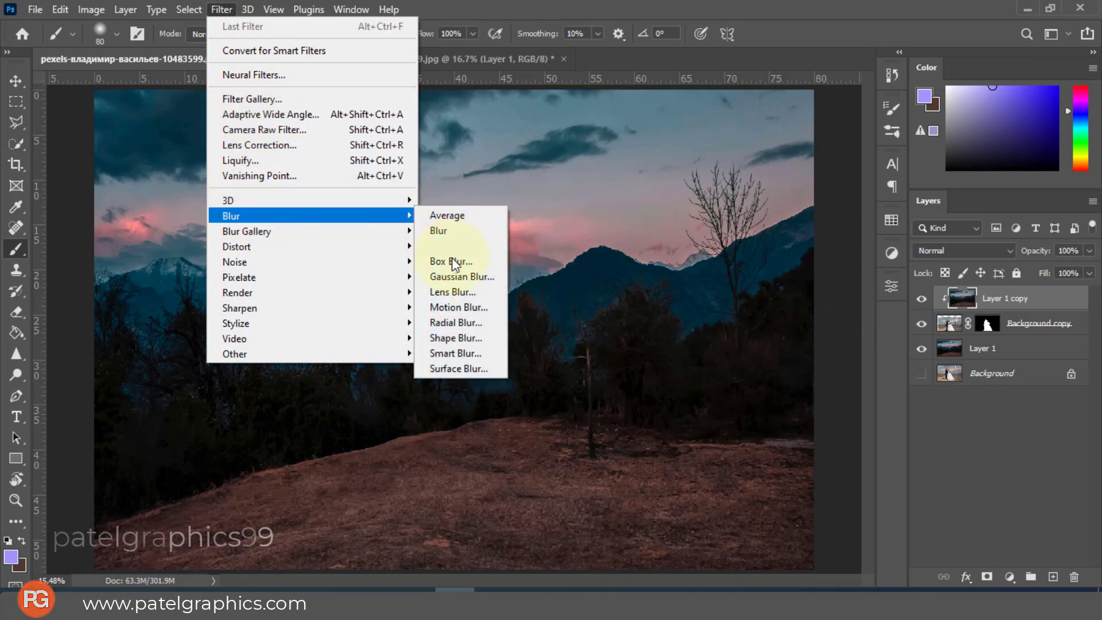
click(431, 280)
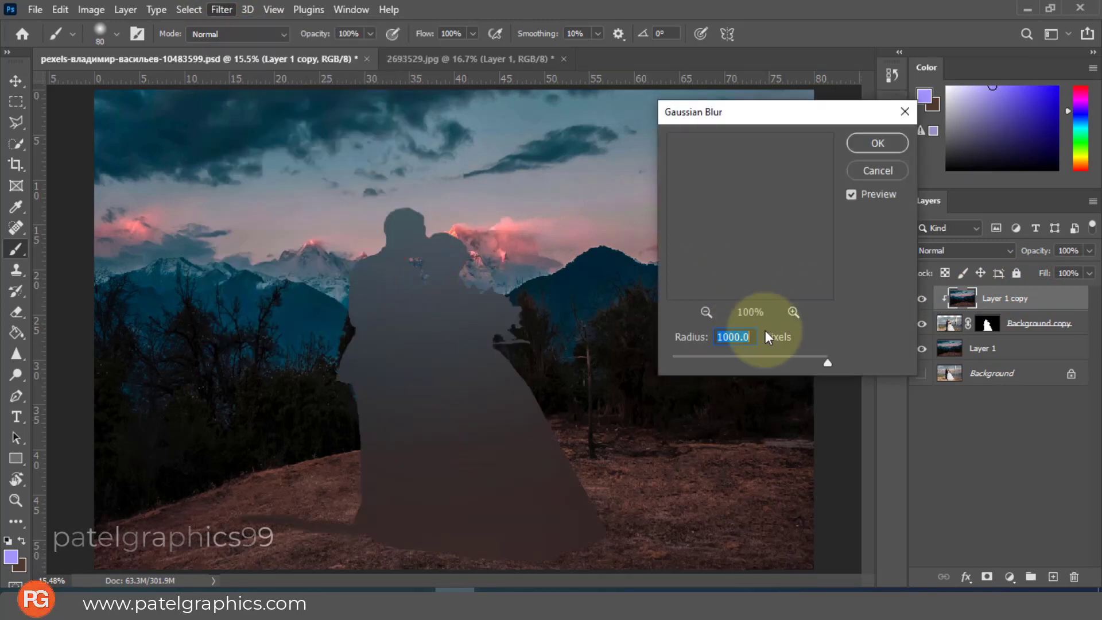
click(819, 357)
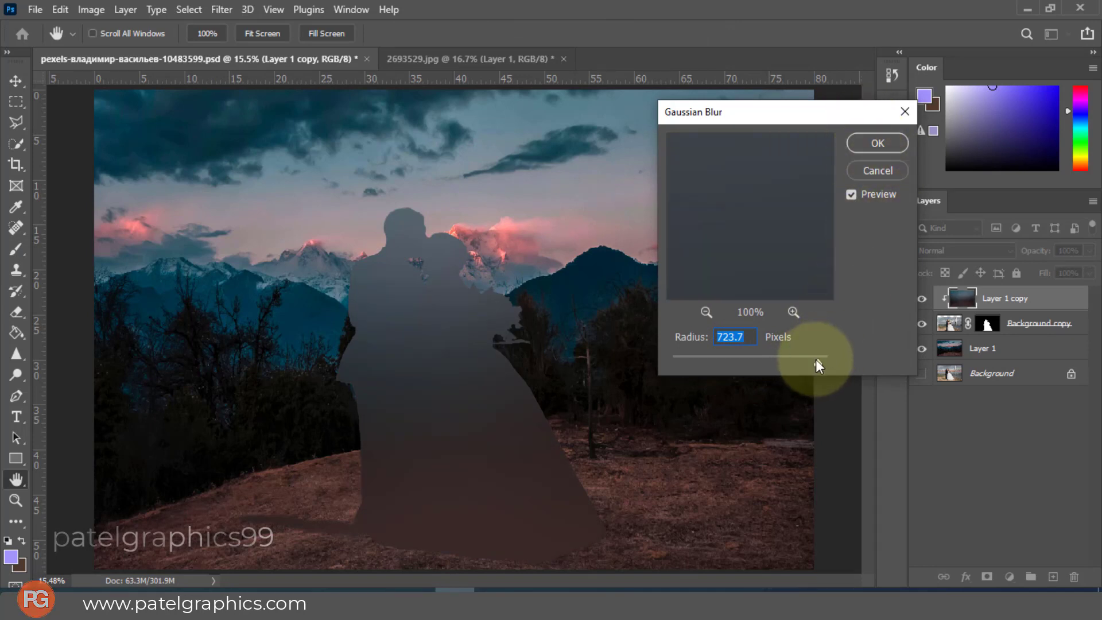
drag(818, 366, 826, 364)
click(866, 141)
key(b)
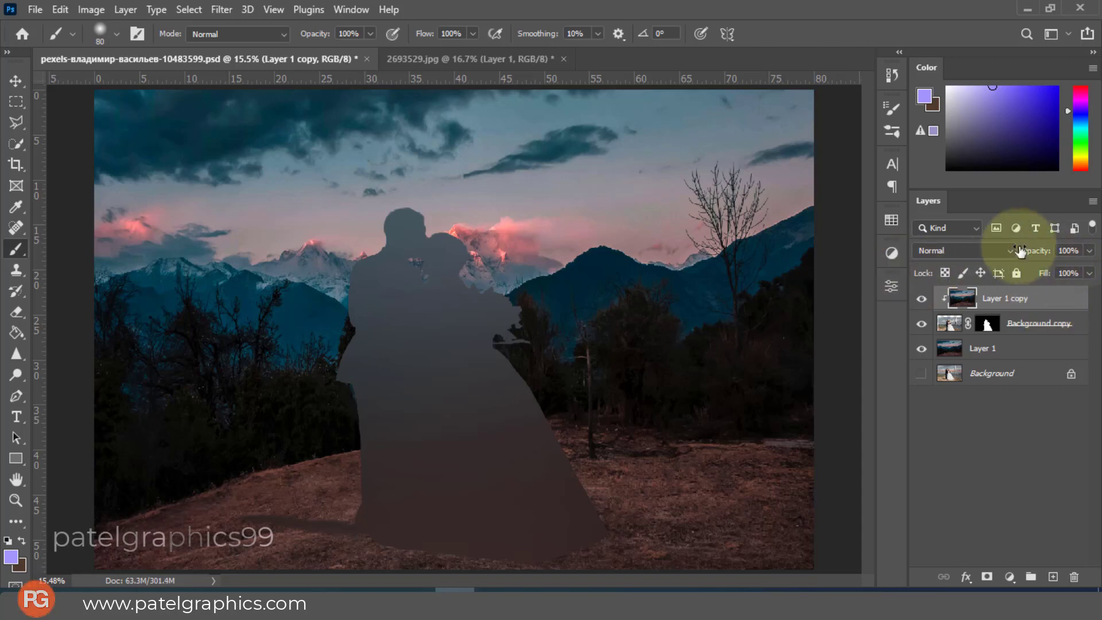
click(978, 243)
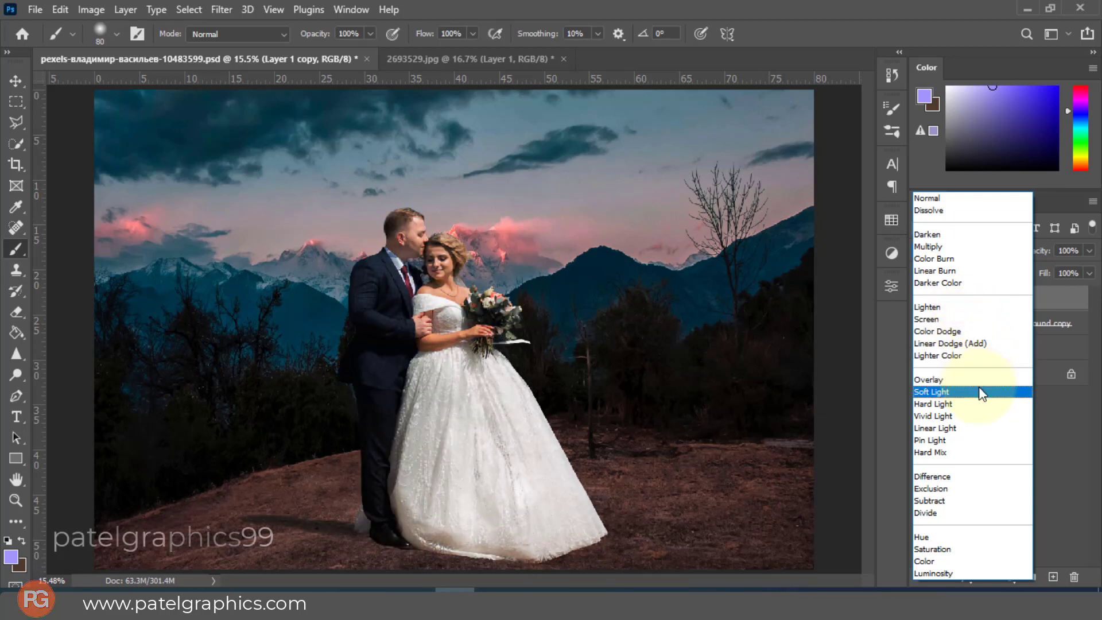
click(979, 387)
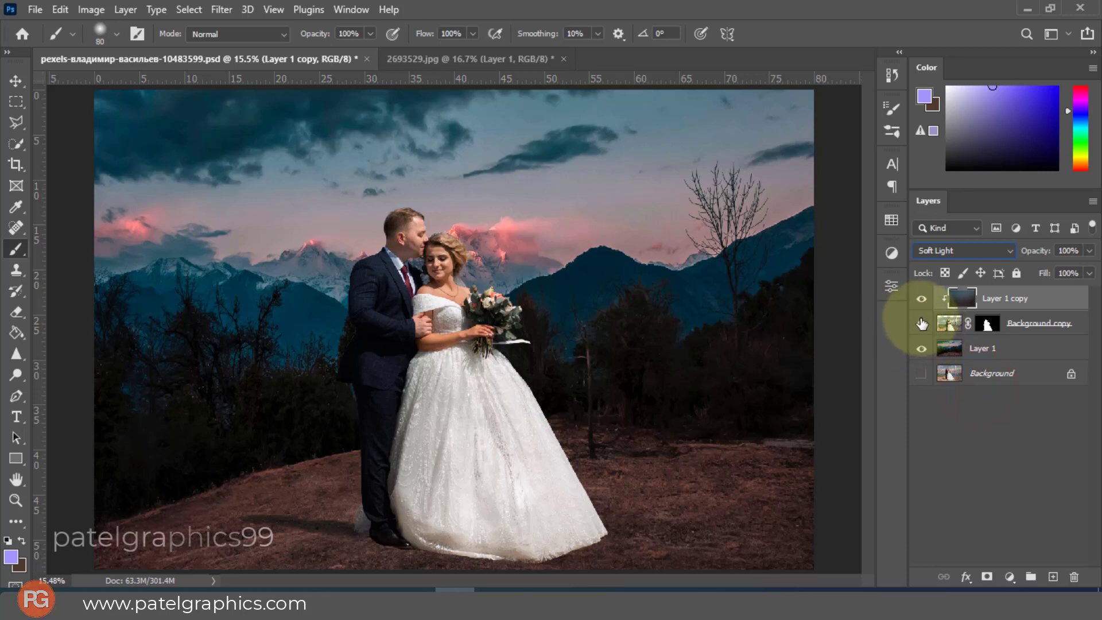
Paint black on the Background copy mask with a 300 px brush at 50% opacity to soften the couple's ground shadow.
click(988, 324)
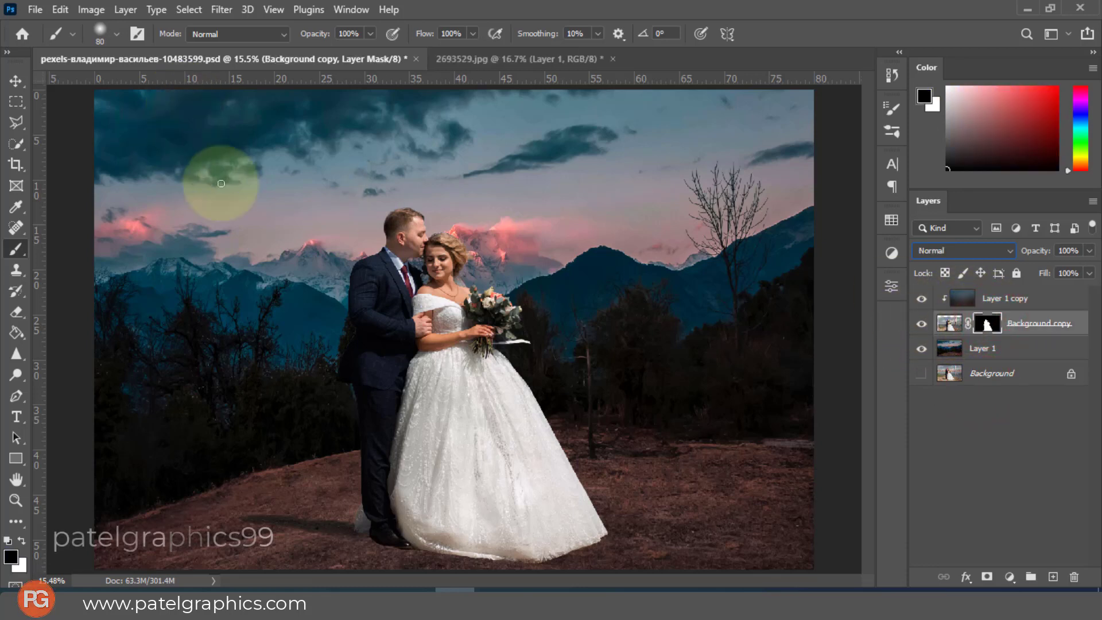
click(13, 248)
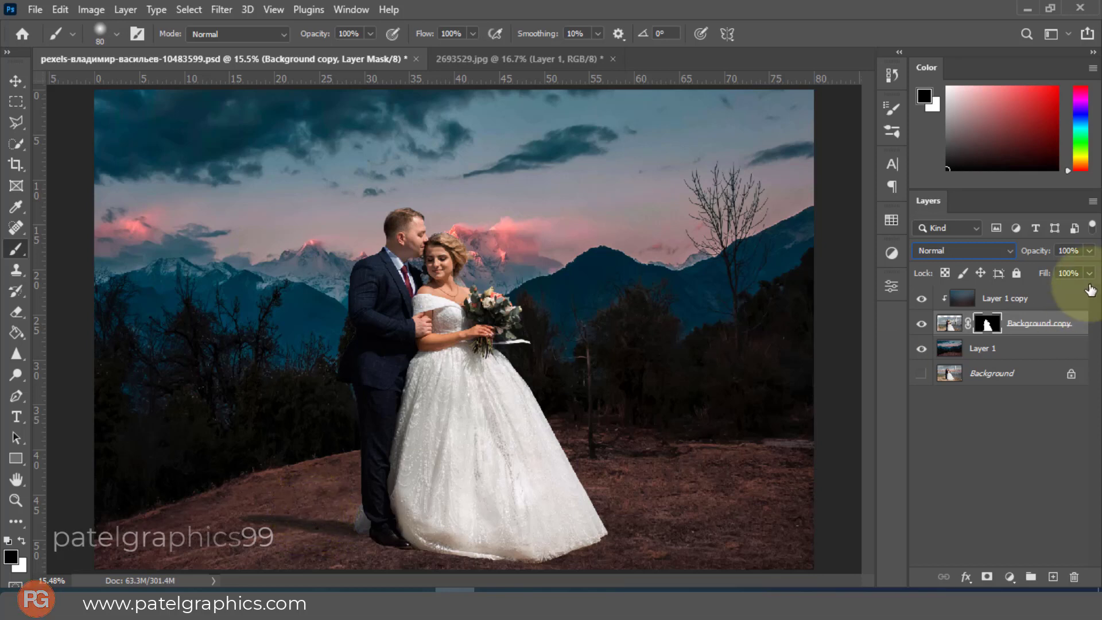
click(1061, 325)
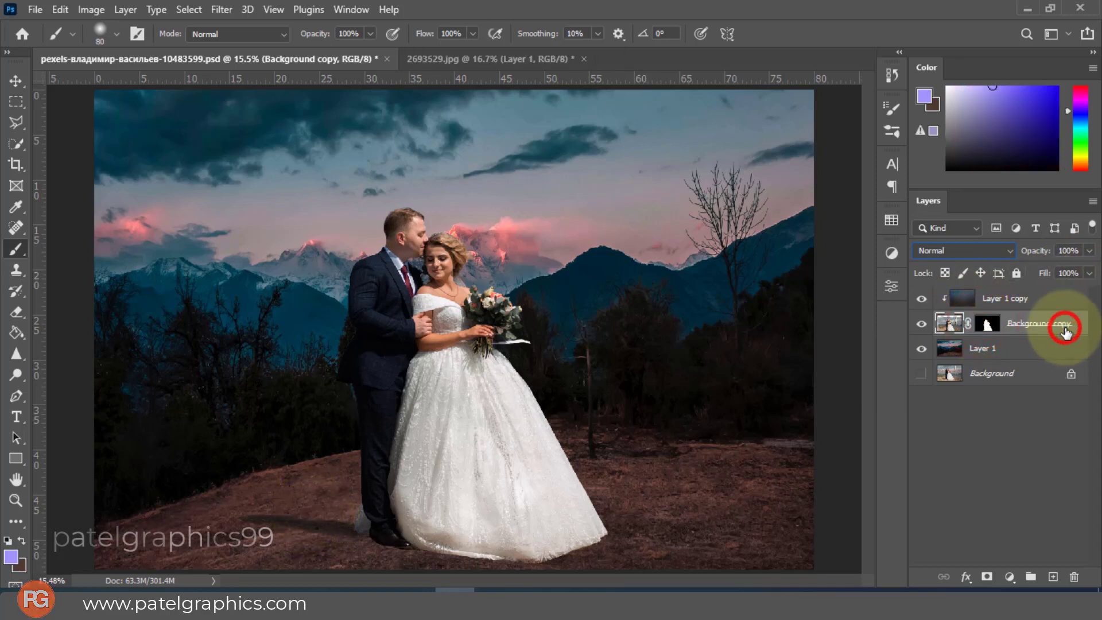
click(989, 325)
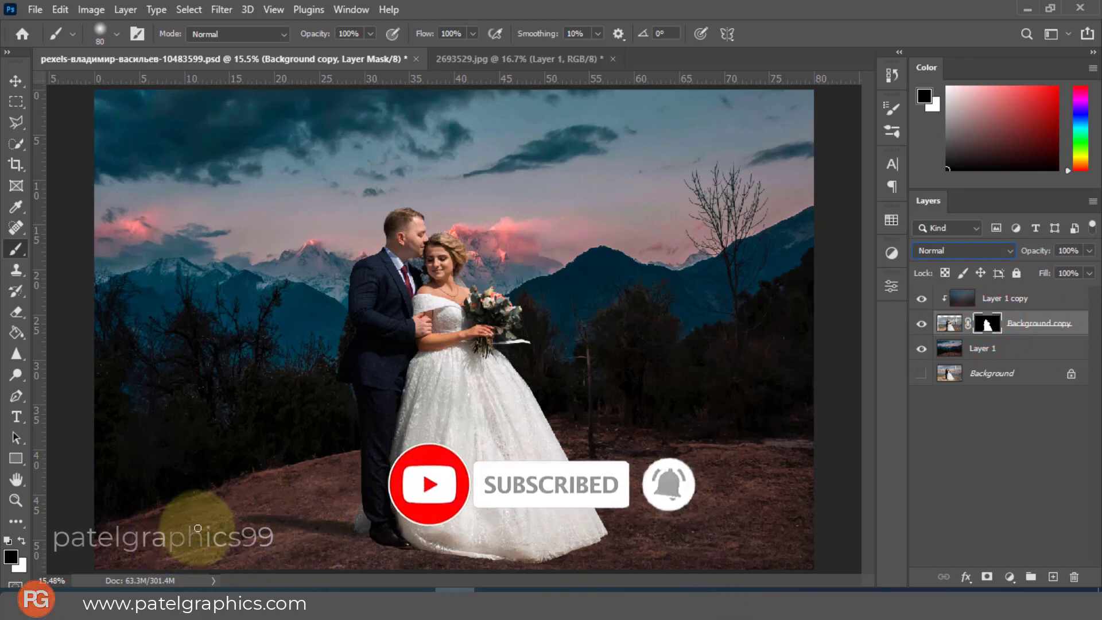
click(16, 84)
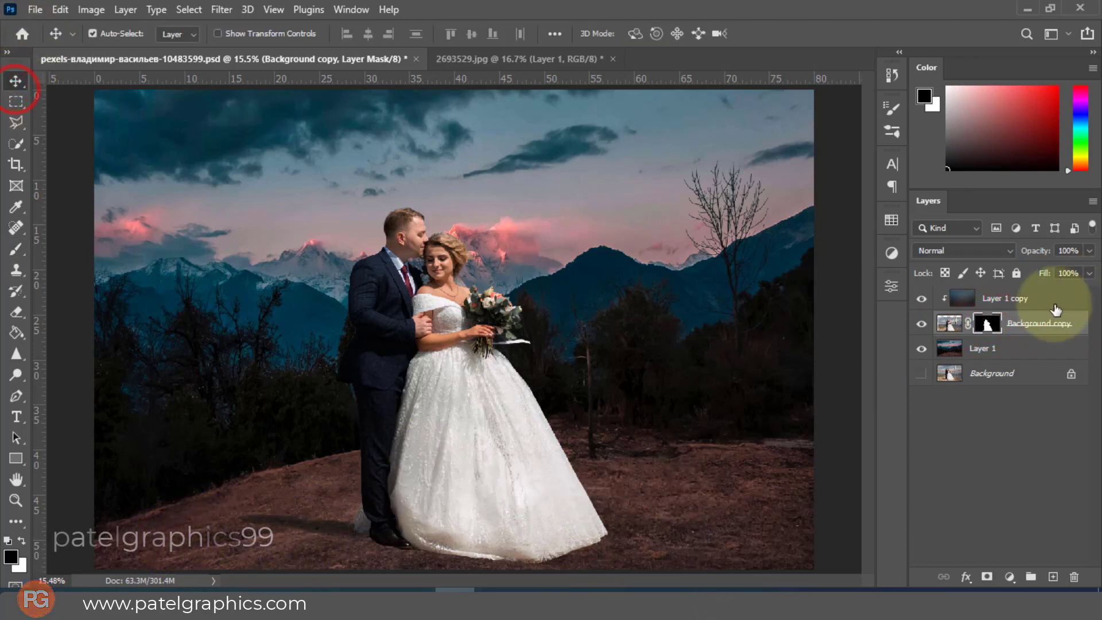
key(b)
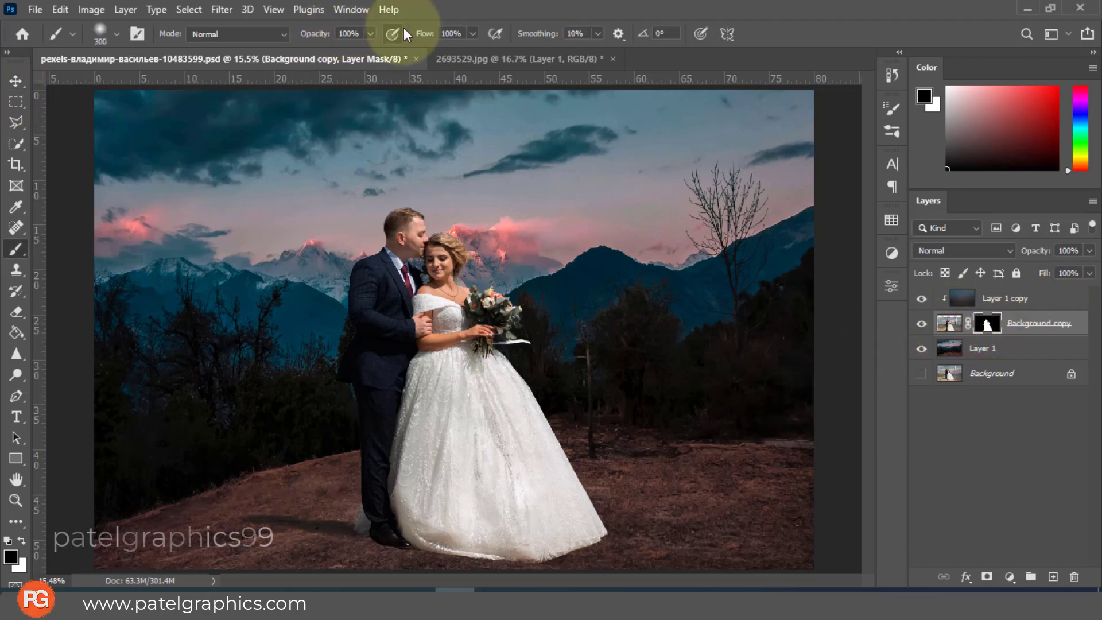
click(366, 31)
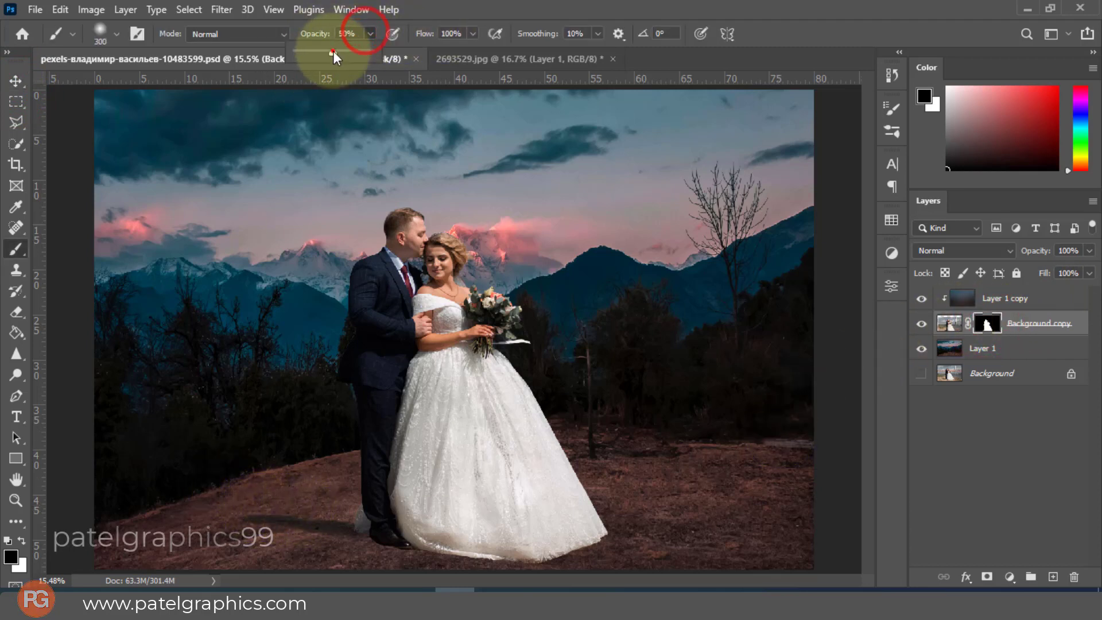
click(332, 51)
click(336, 526)
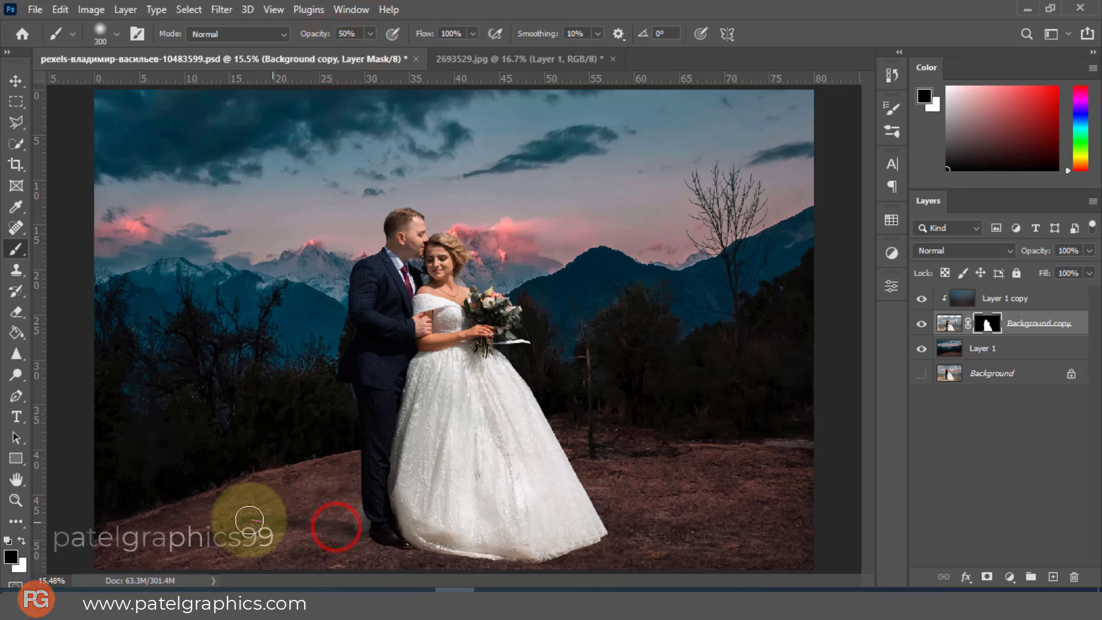
scroll(358, 357, down, 2)
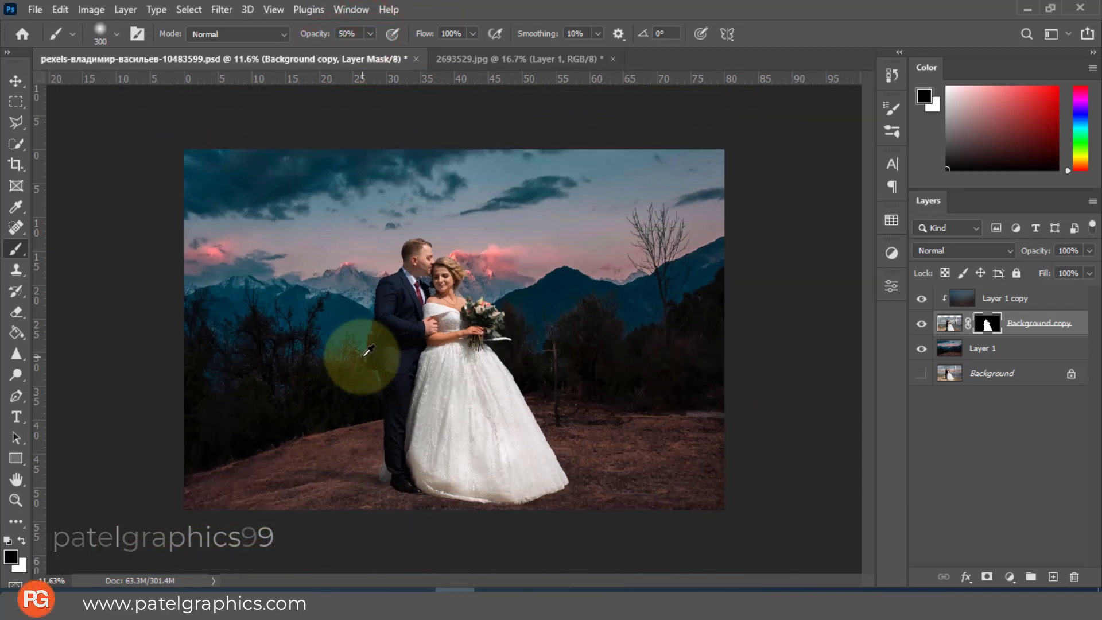
key(v)
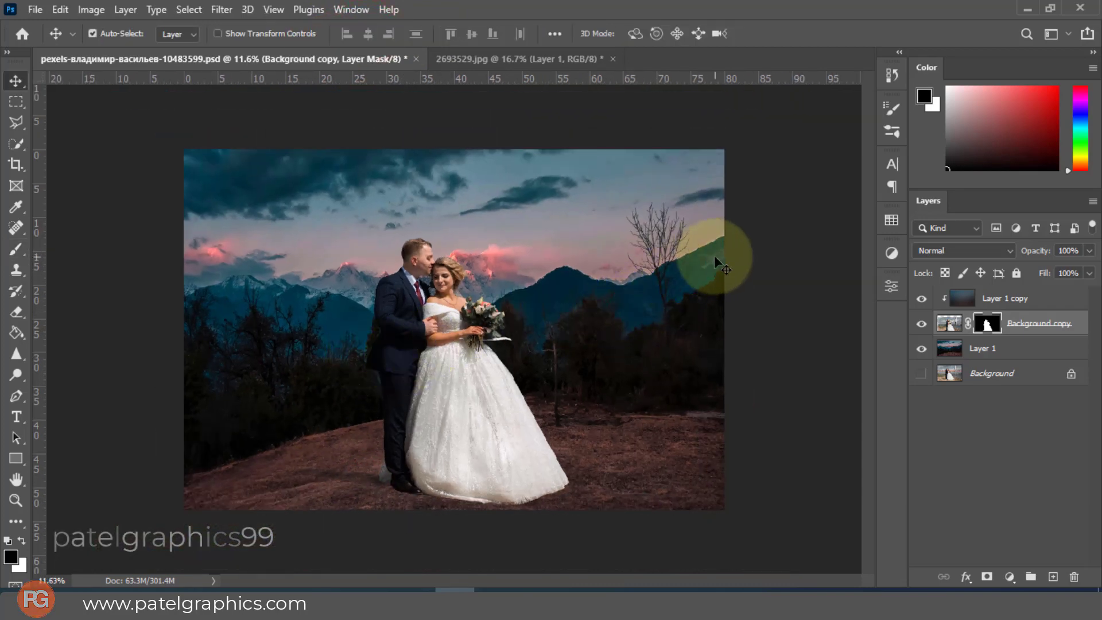
Add a new layer above Layer 1 copy and fill it with the merged RGB image using Apply Image, Multiply blending at 100% opacity.
click(1052, 300)
click(1050, 324)
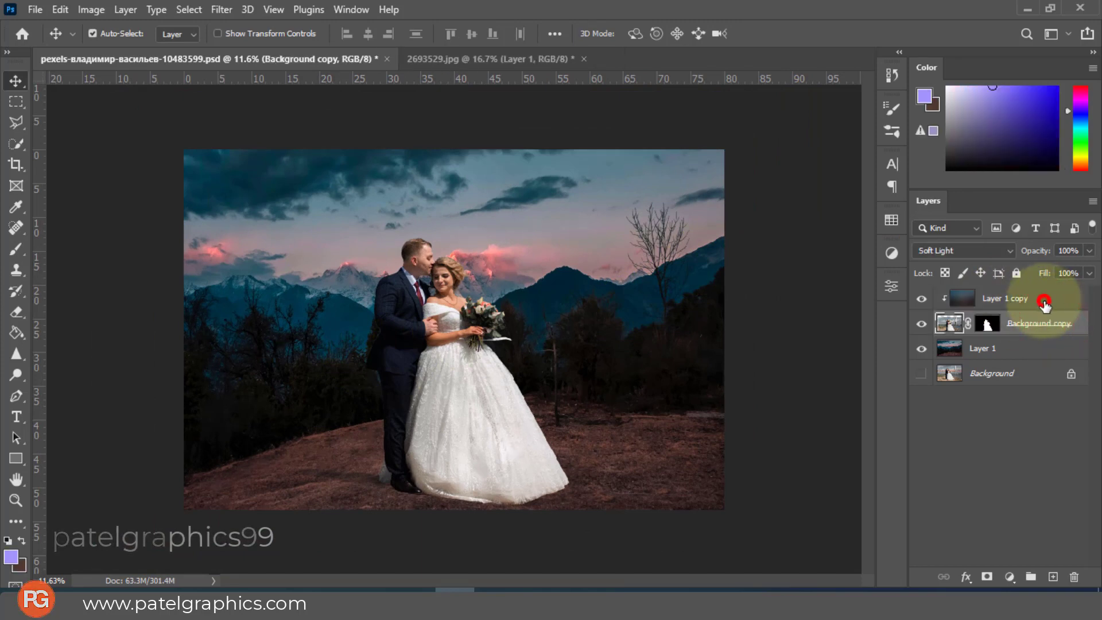
click(1044, 304)
click(1053, 576)
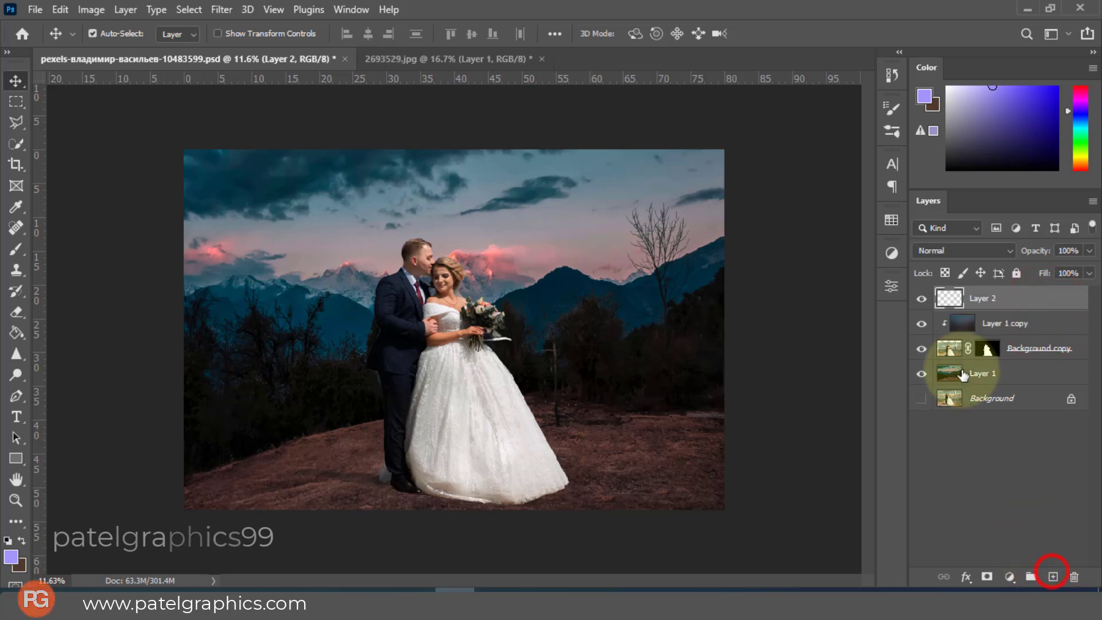
click(1034, 299)
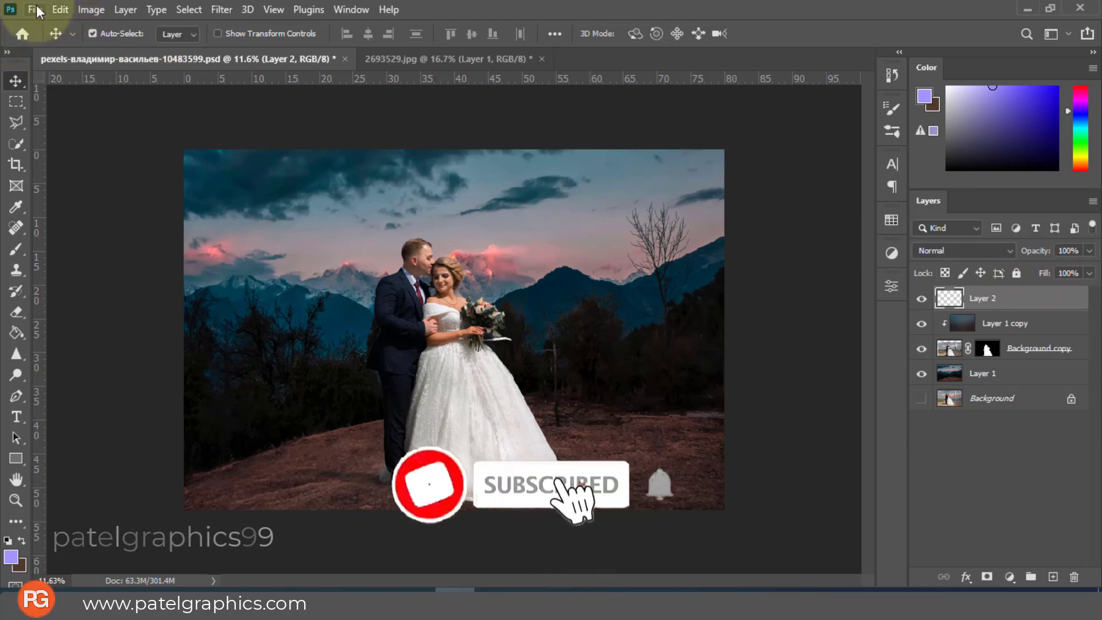
click(82, 10)
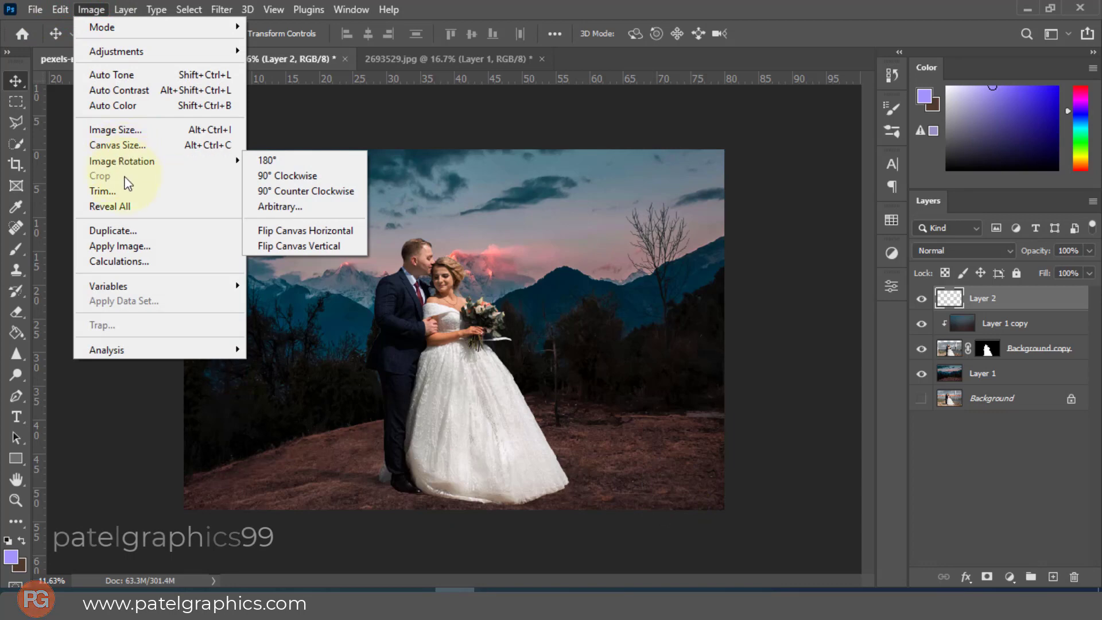
click(116, 246)
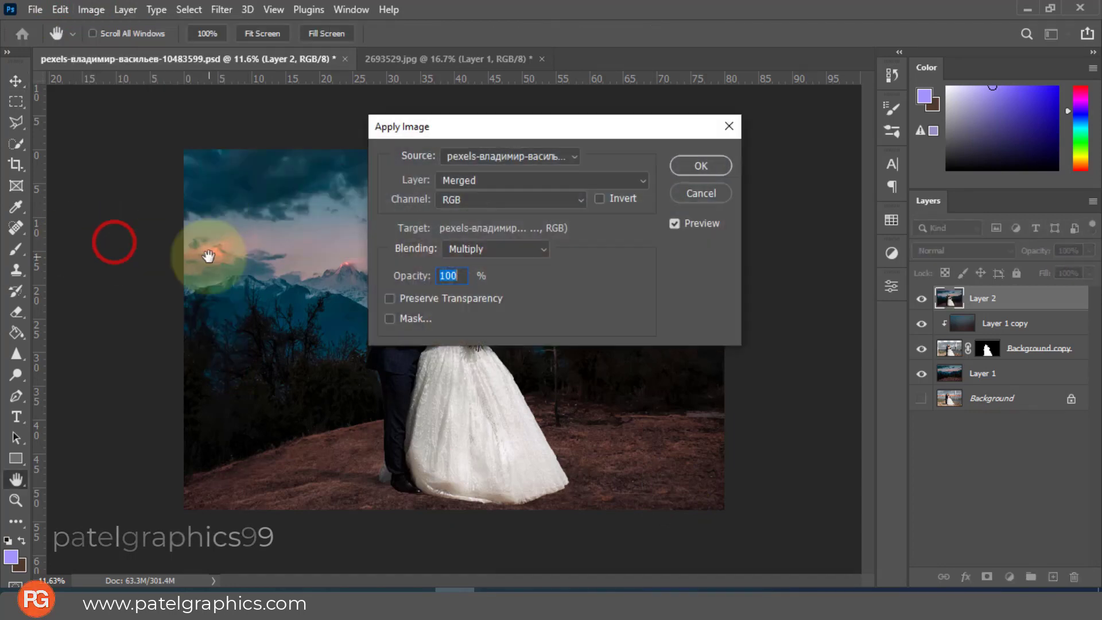
click(723, 165)
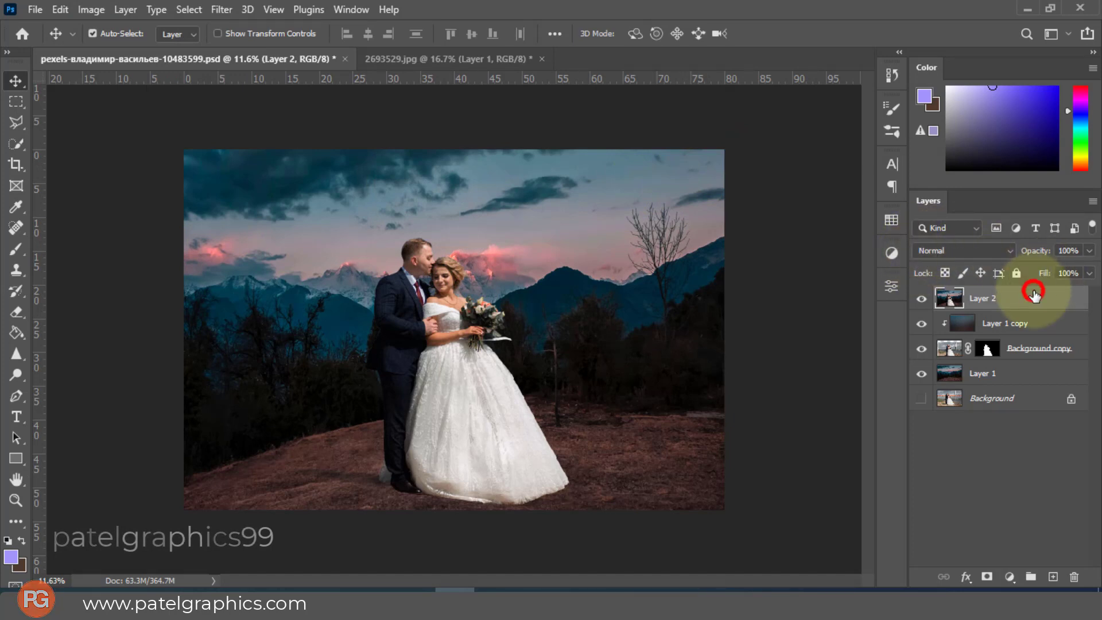
Open the merged Layer 2 in the Camera Raw Filter and apply the automatic Basic adjustments.
click(221, 10)
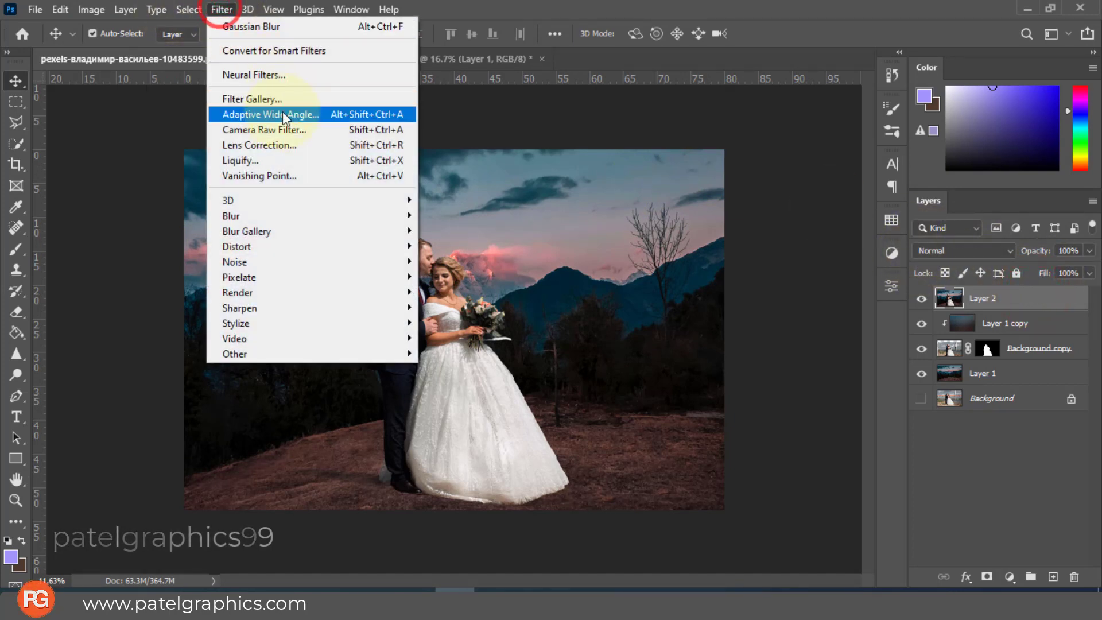
click(239, 131)
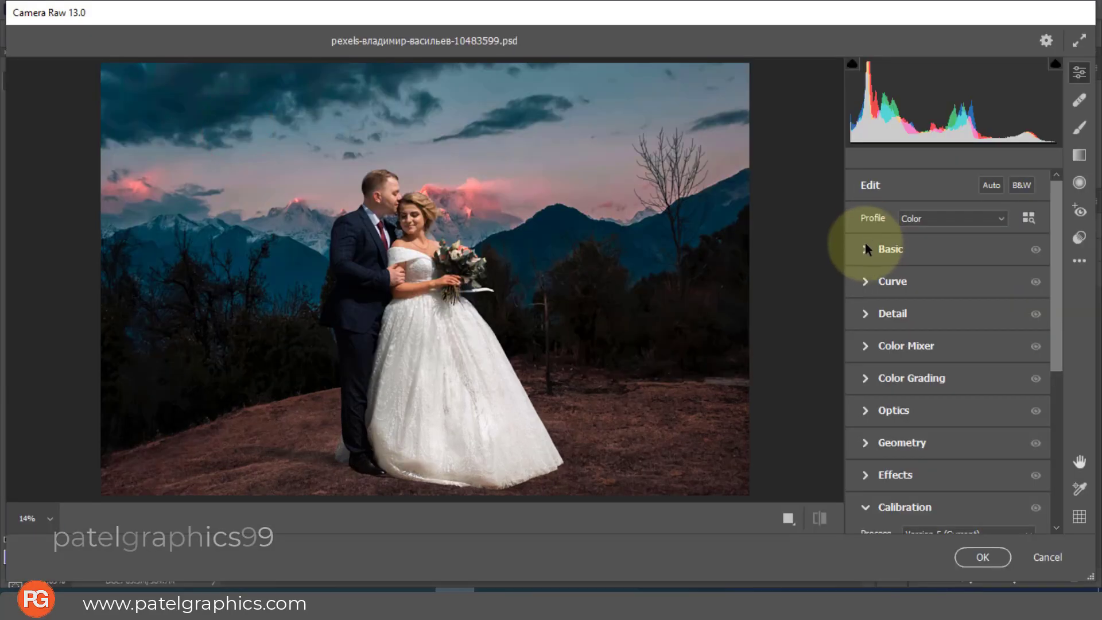
click(866, 248)
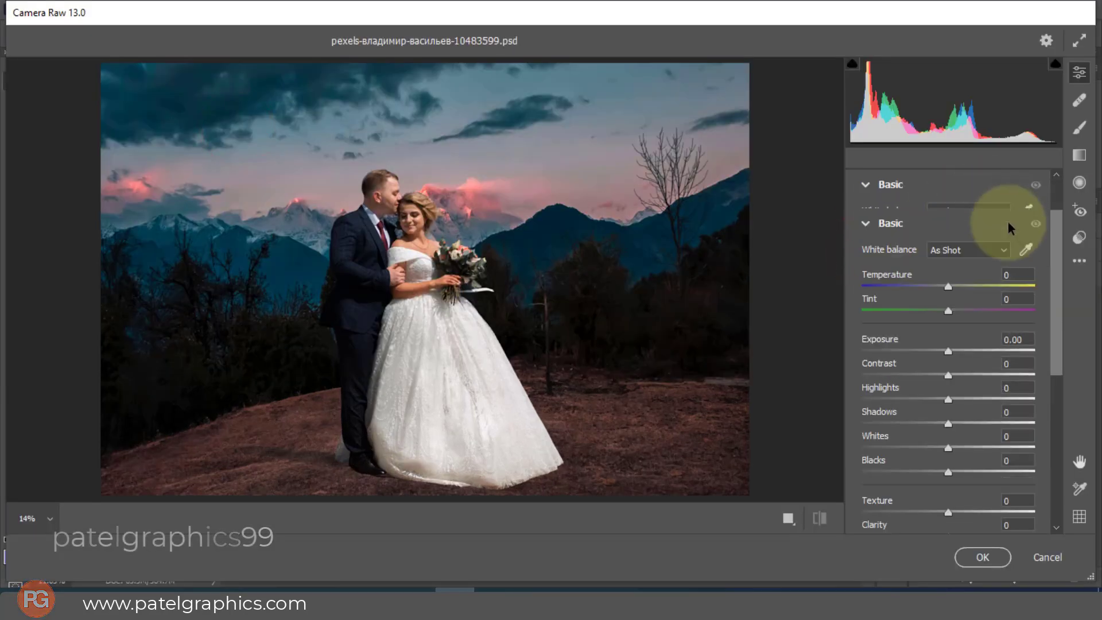
scroll(1008, 222, up, 2)
click(992, 186)
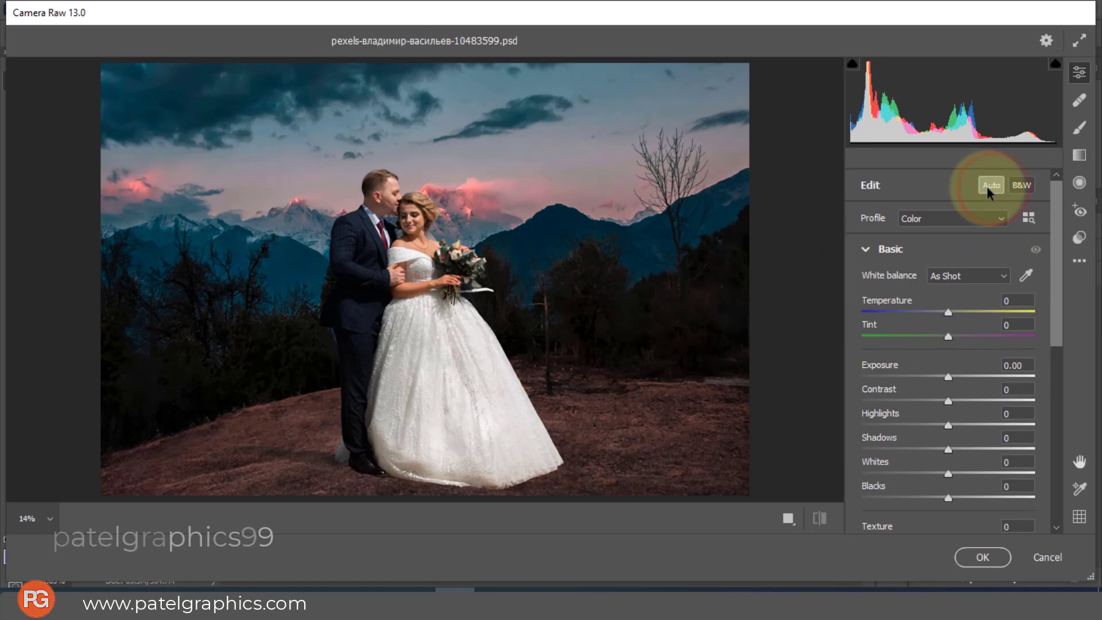
Set the Camera Raw Basic adjustments to Highlights -59, Clarity +6 and Vibrance +25.
scroll(959, 276, down, 3)
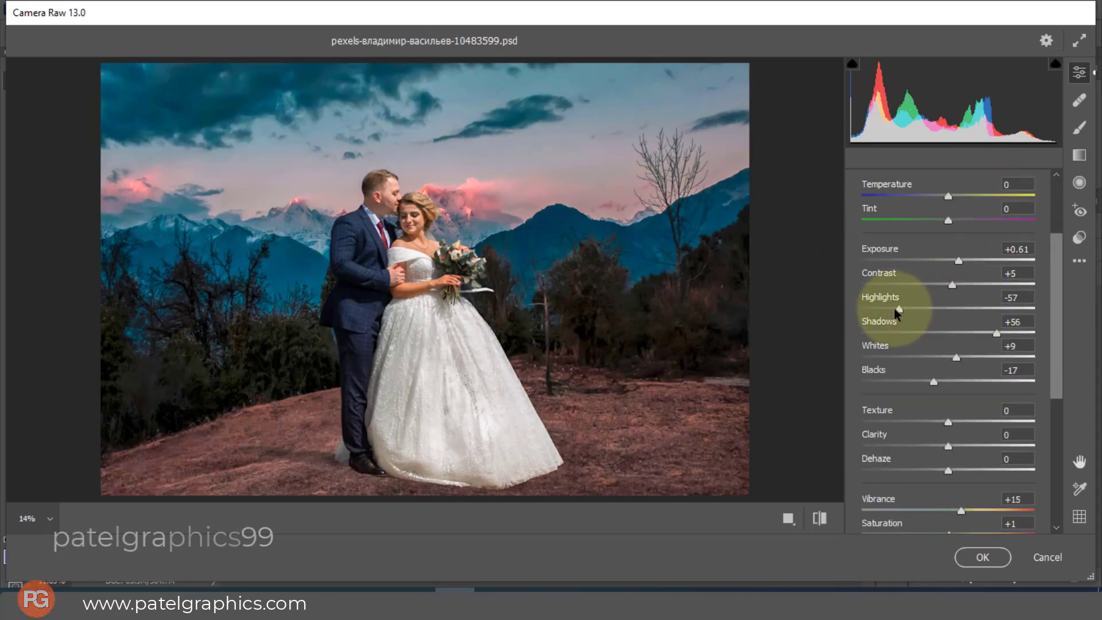
drag(897, 310, 893, 308)
scroll(947, 386, down, 3)
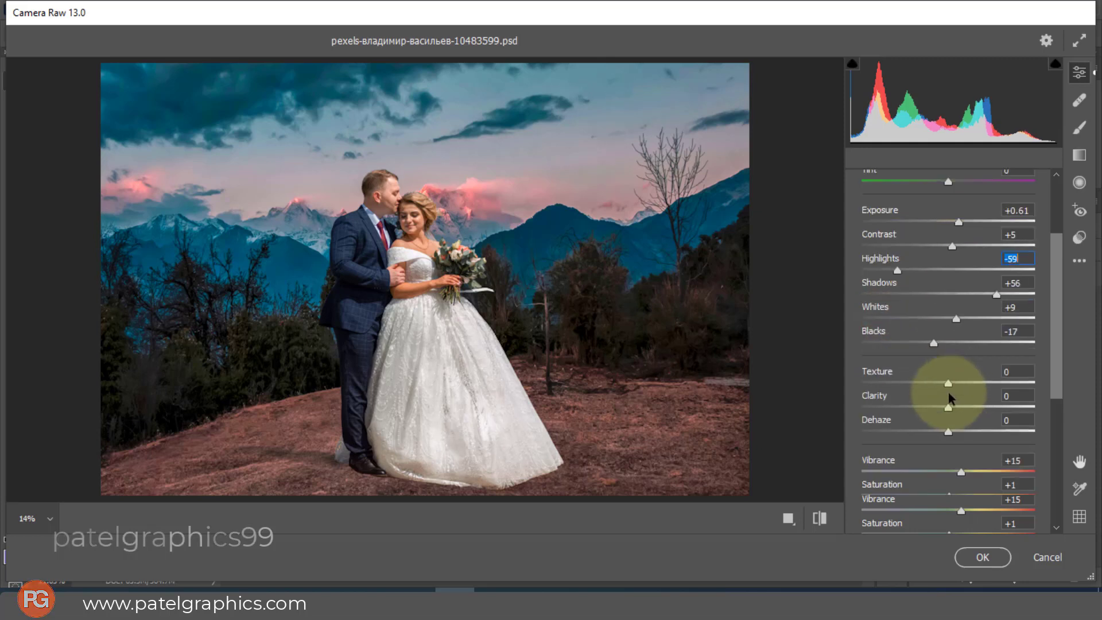
drag(952, 331, 956, 332)
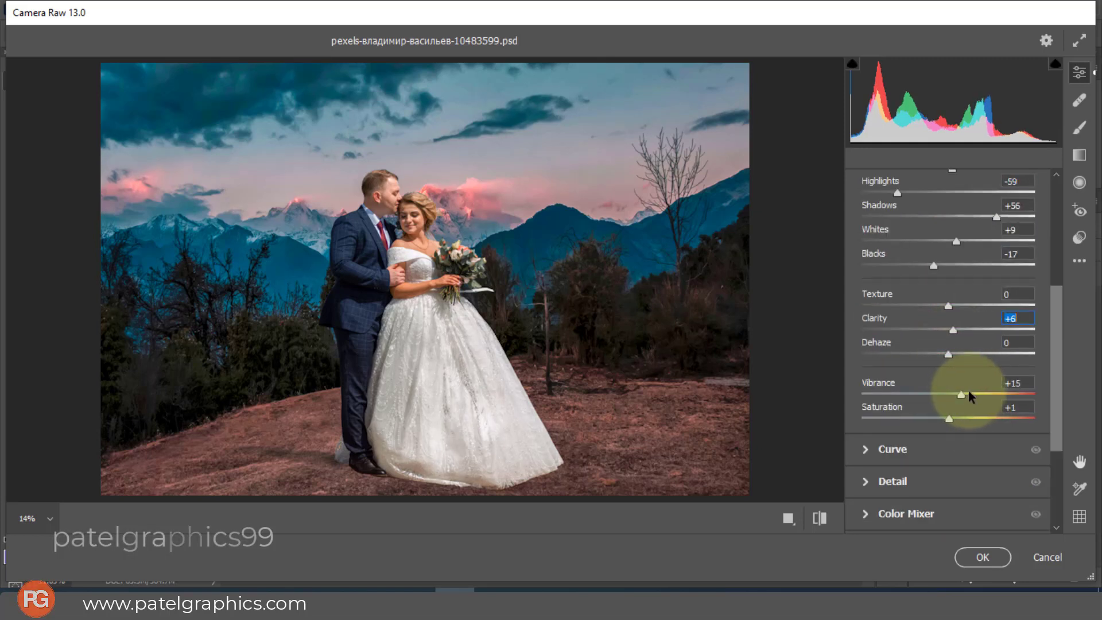
drag(969, 393, 970, 393)
Set the Highlights of the parametric Curve to -15.
scroll(949, 356, down, 4)
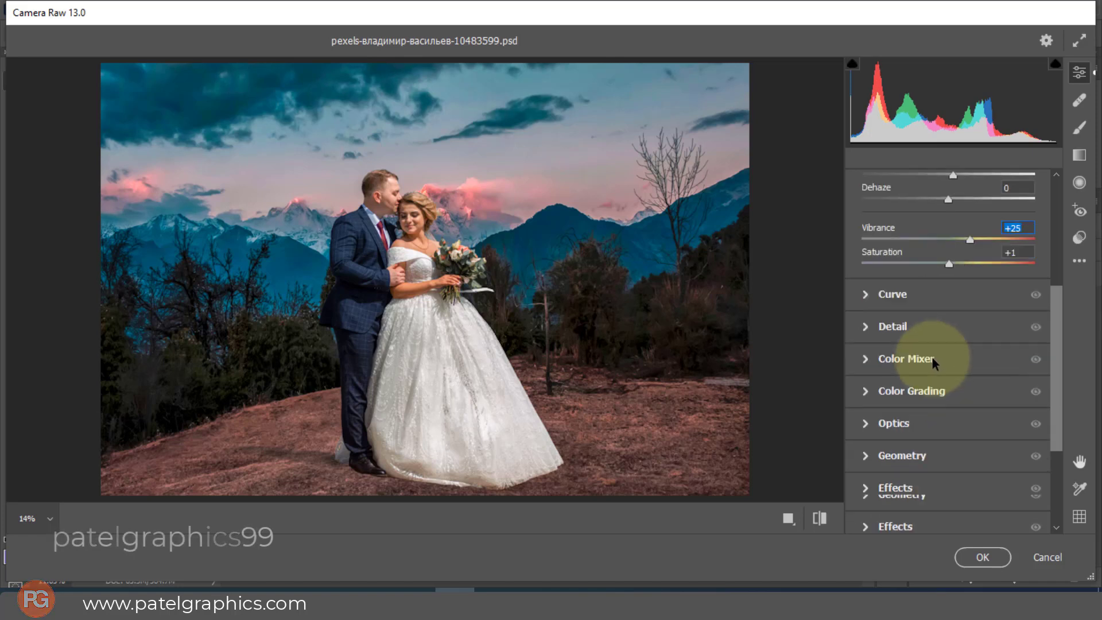
click(866, 293)
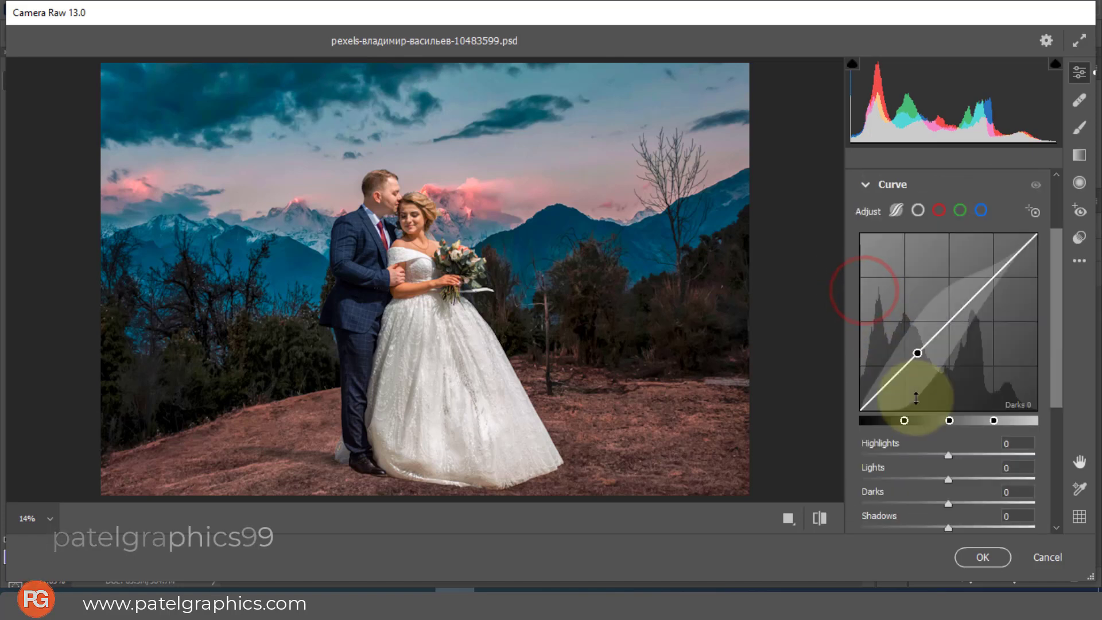
drag(948, 455, 935, 453)
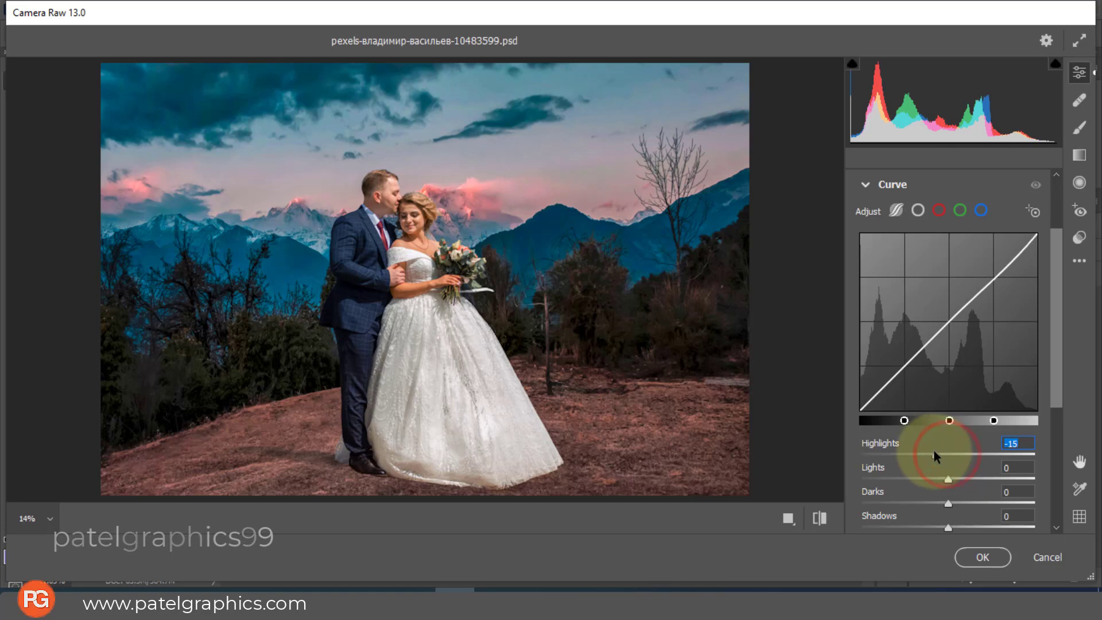
Raise the Oranges luminance to +8 in the HSL Color Mixer.
scroll(937, 442, down, 4)
scroll(937, 435, down, 1)
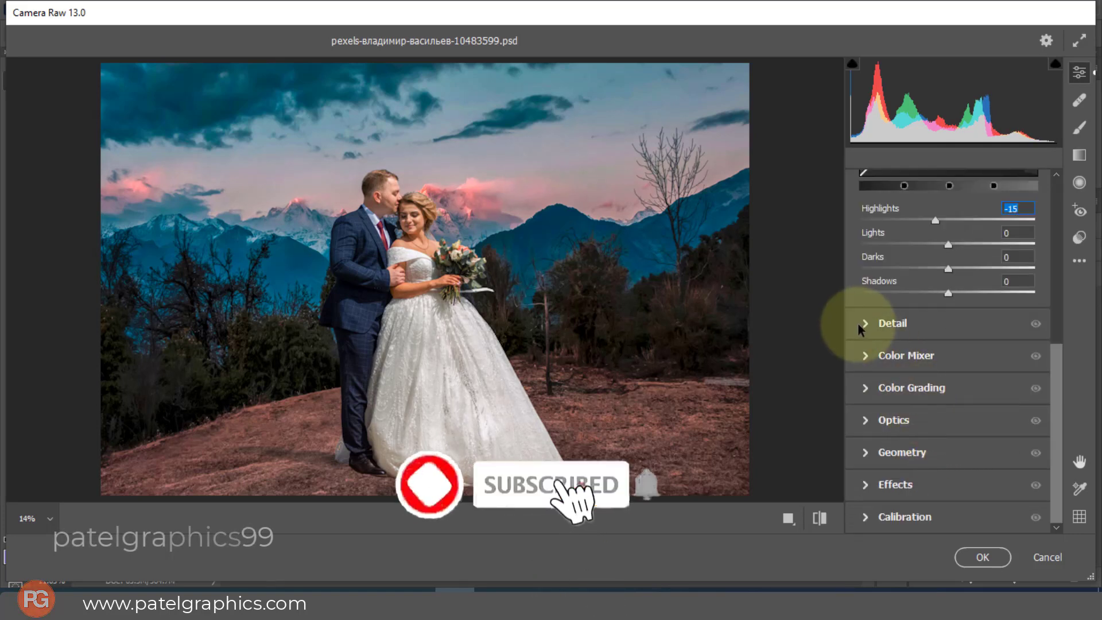
click(866, 356)
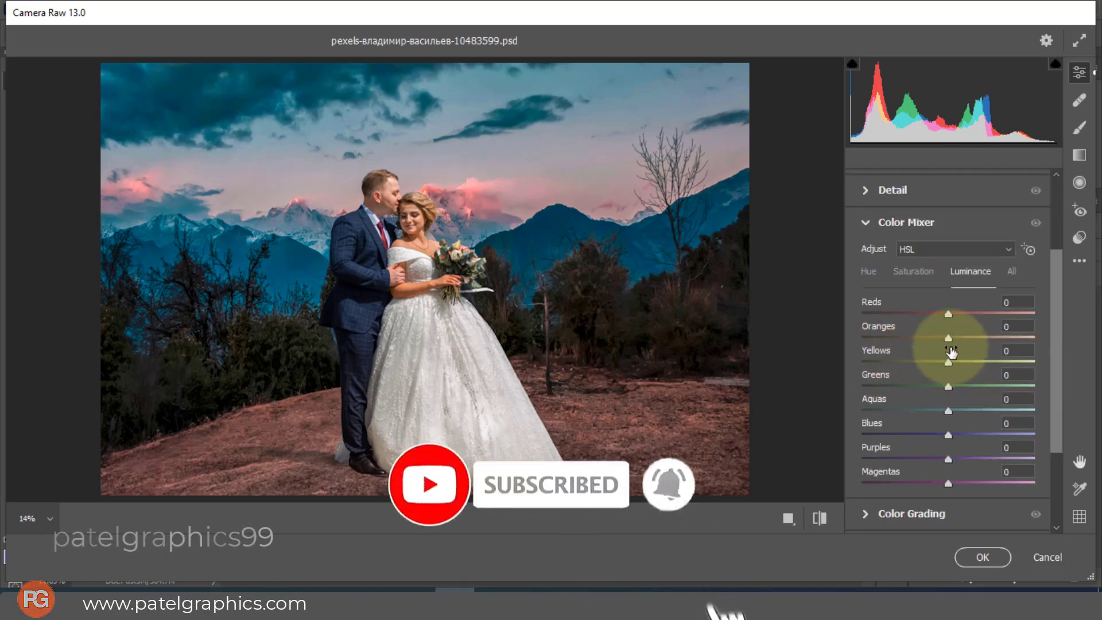
drag(952, 339, 956, 339)
Set the Color Grading luminance to 20 for Midtones, -7 for Shadows and 31 for Highlights.
scroll(940, 349, down, 3)
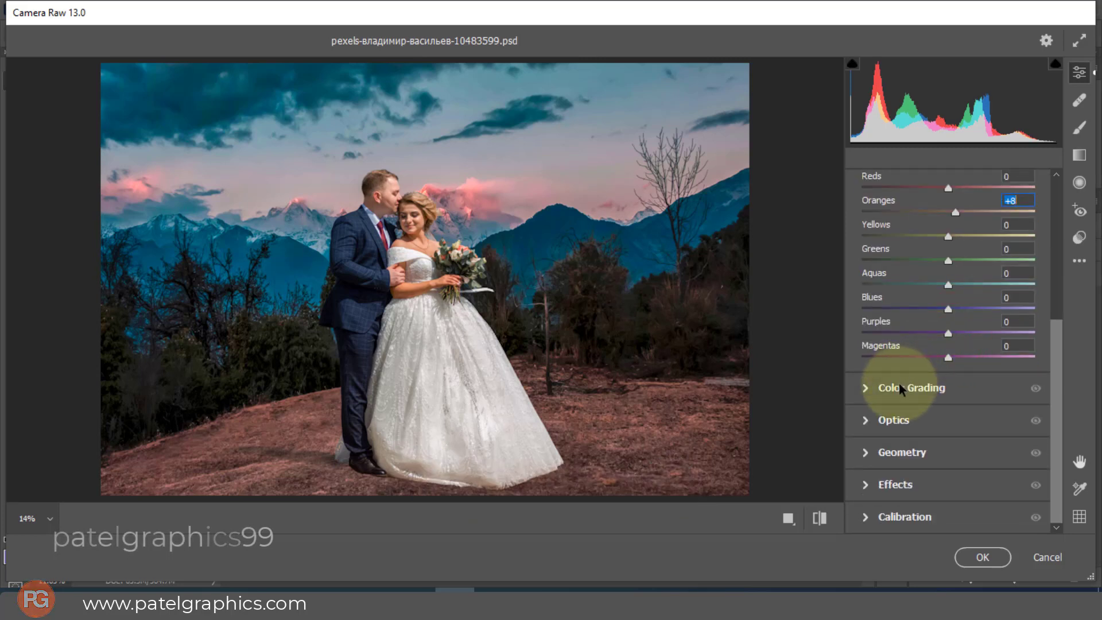
click(869, 389)
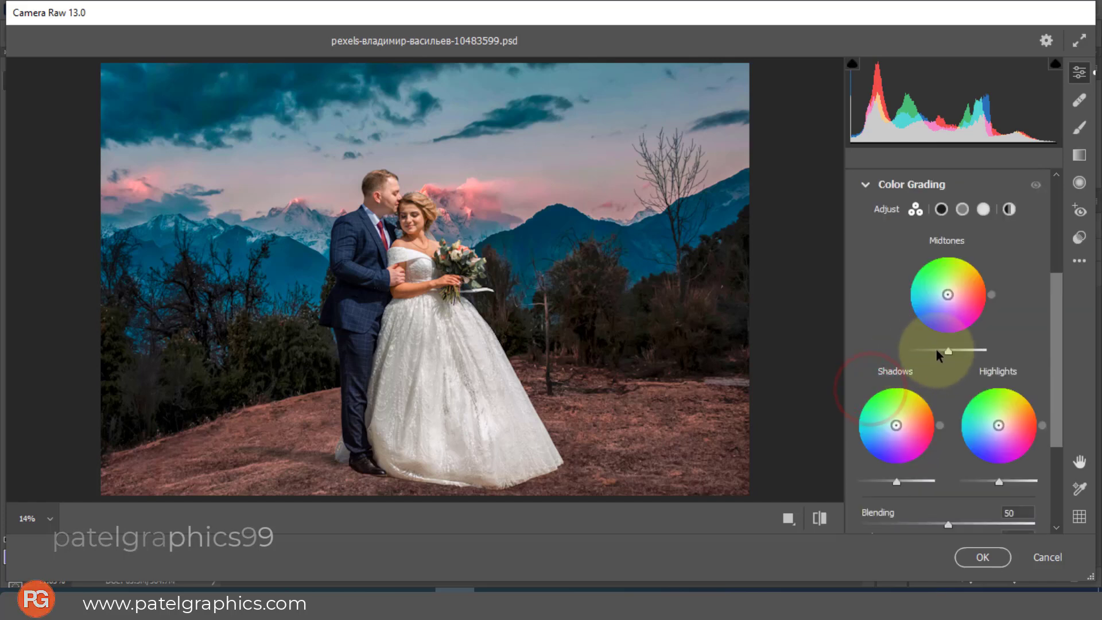
drag(949, 349, 955, 348)
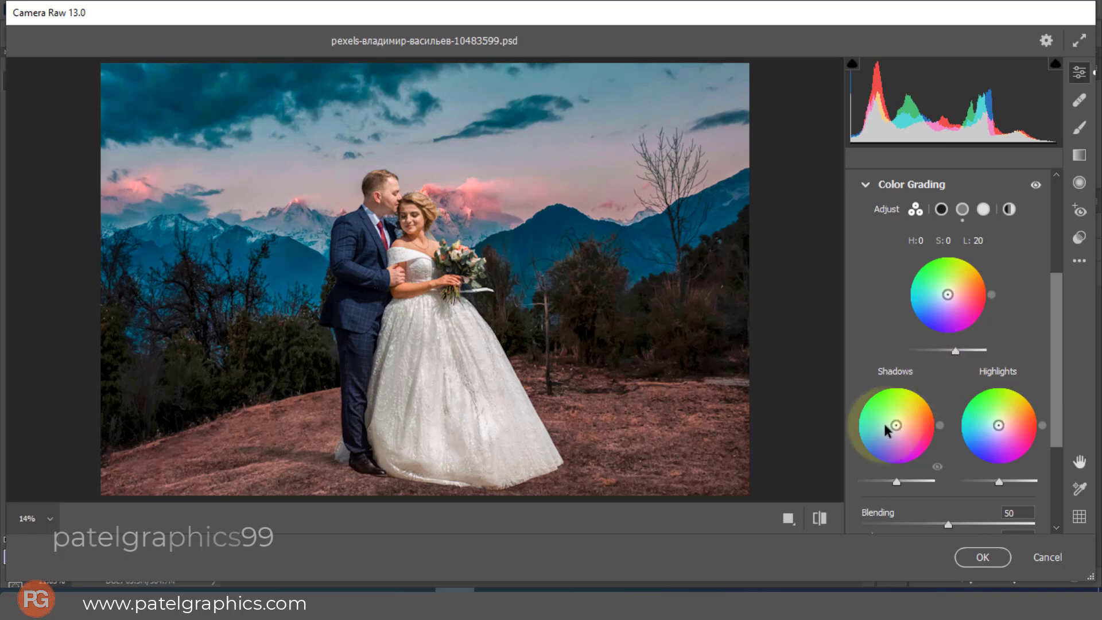
drag(898, 481, 896, 485)
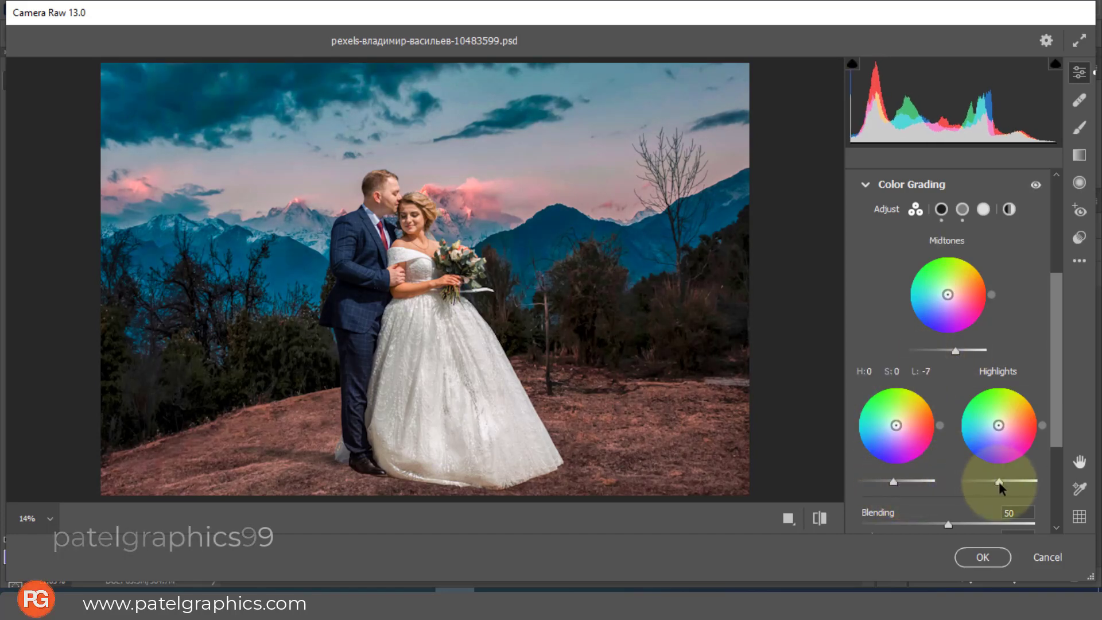
drag(999, 483, 1004, 483)
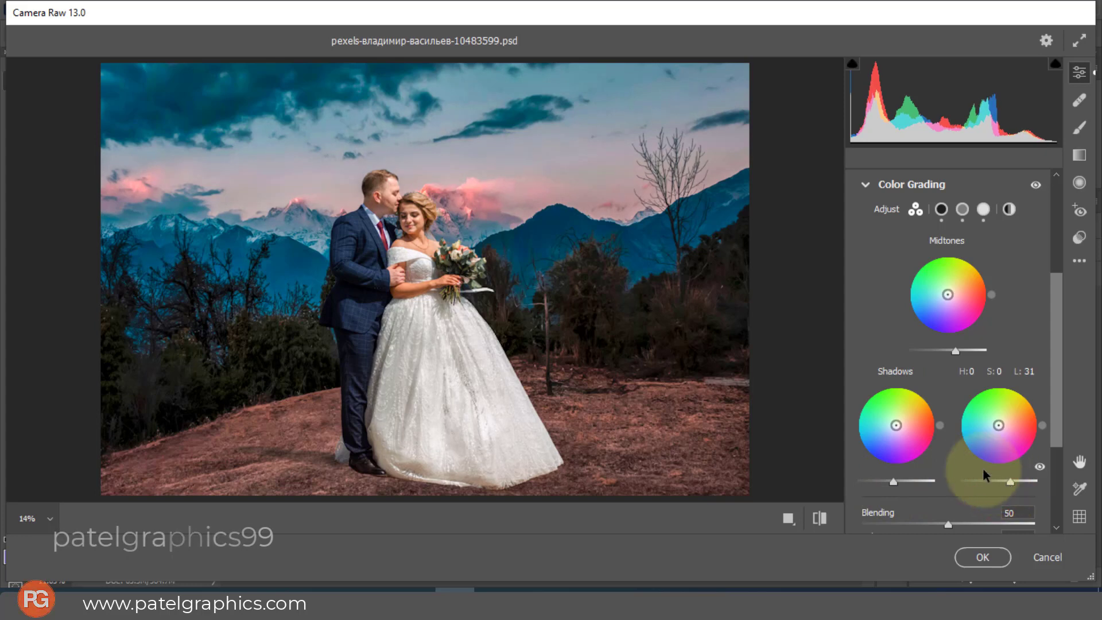
Calibrate the Blue Primary with Saturation +12 and Hue -8.
scroll(983, 467, down, 5)
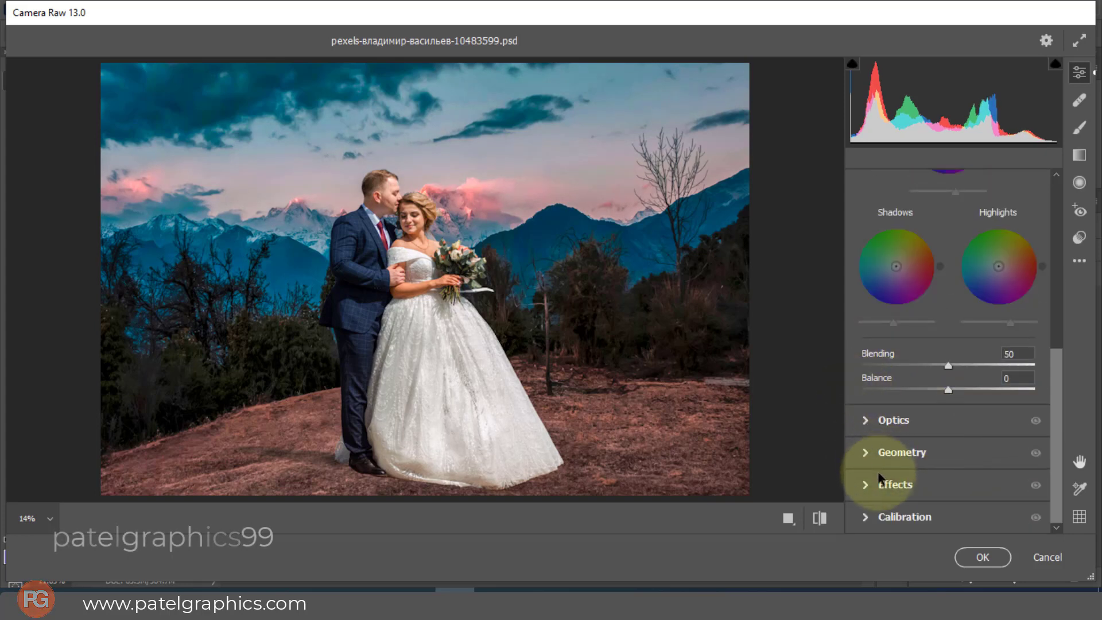
click(868, 516)
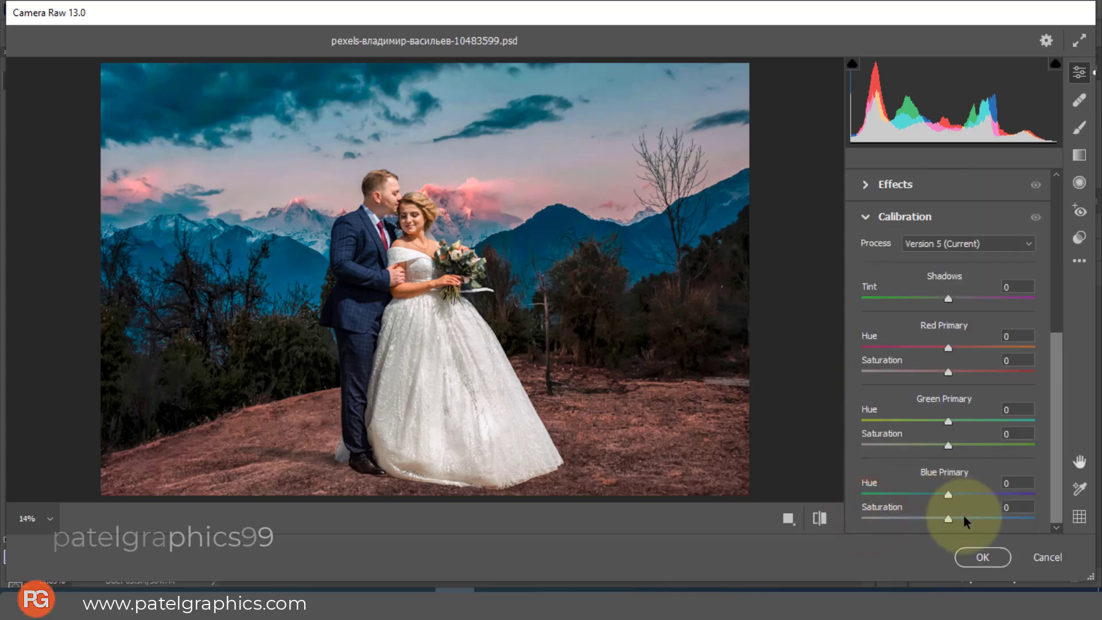
drag(957, 522, 941, 495)
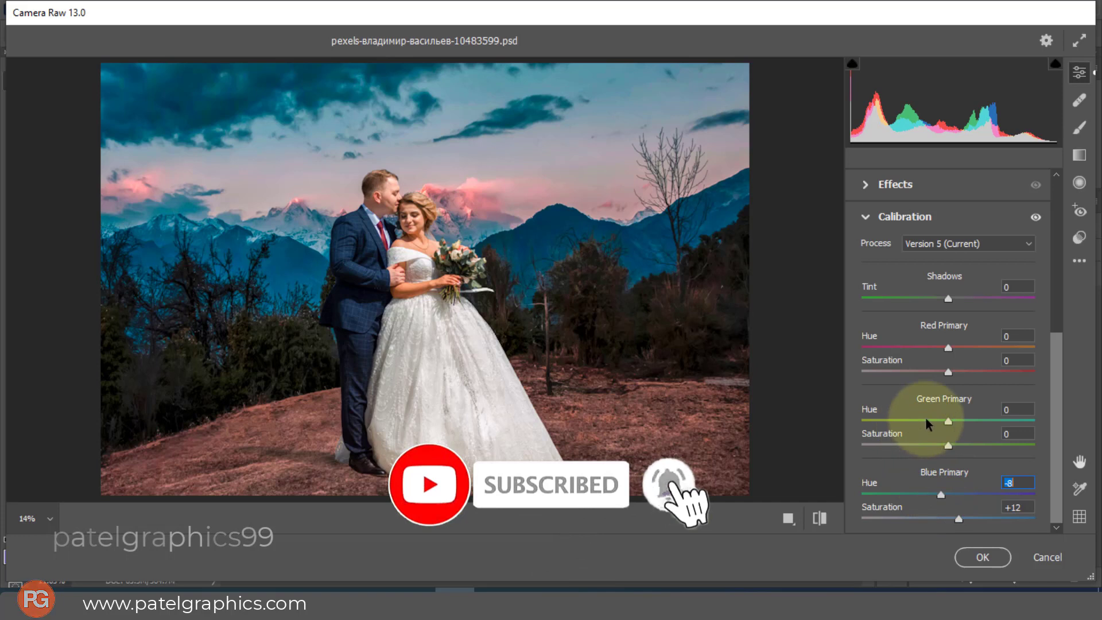
Darken the image edges slightly with an Effects Vignetting of -9.
click(868, 183)
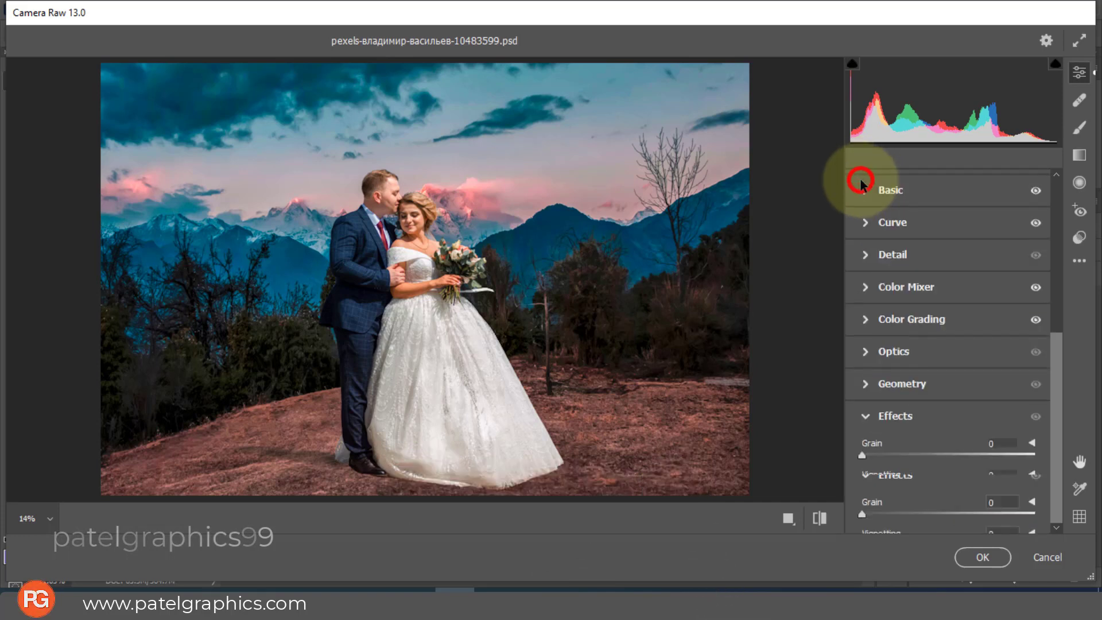
drag(947, 487, 938, 490)
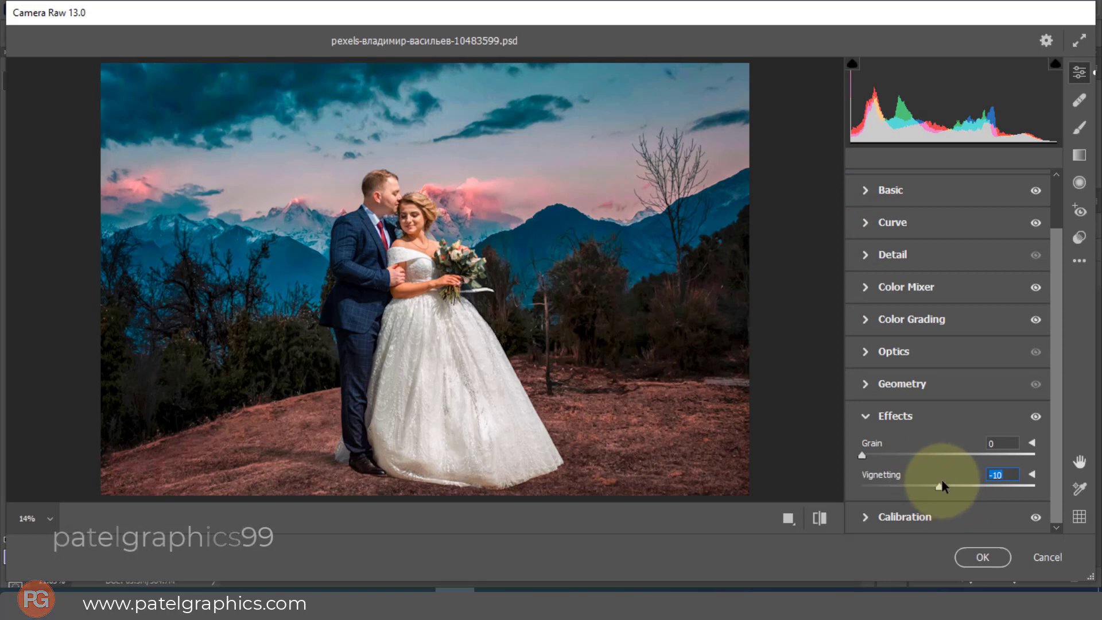
click(982, 557)
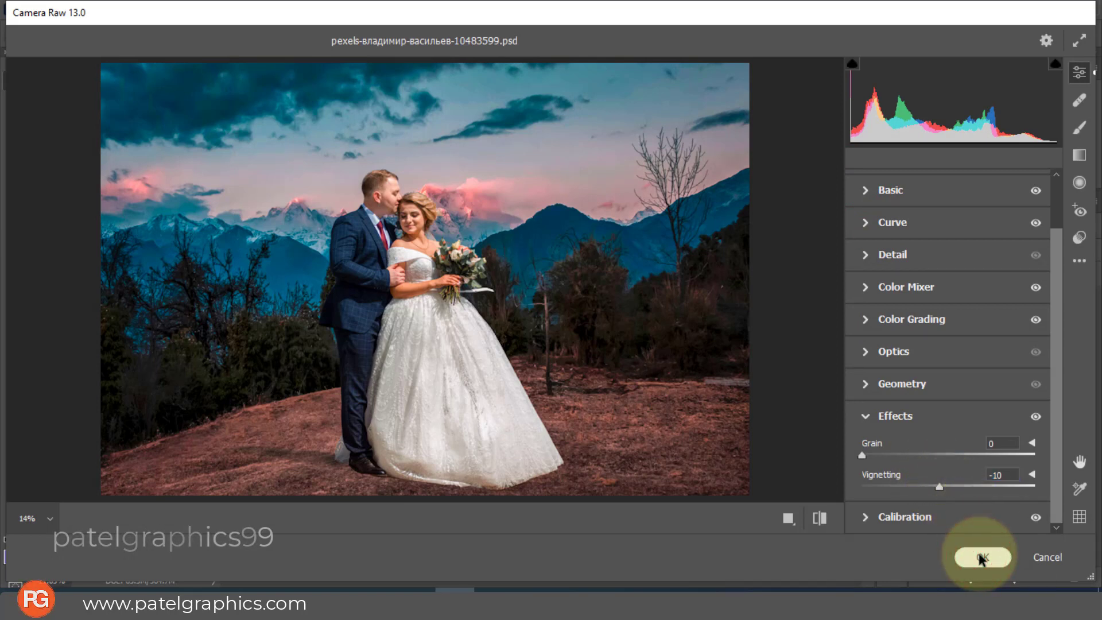
mouse_move(940, 487)
mouse_down()
mouse_move(925, 488)
mouse_move(942, 488)
mouse_up()
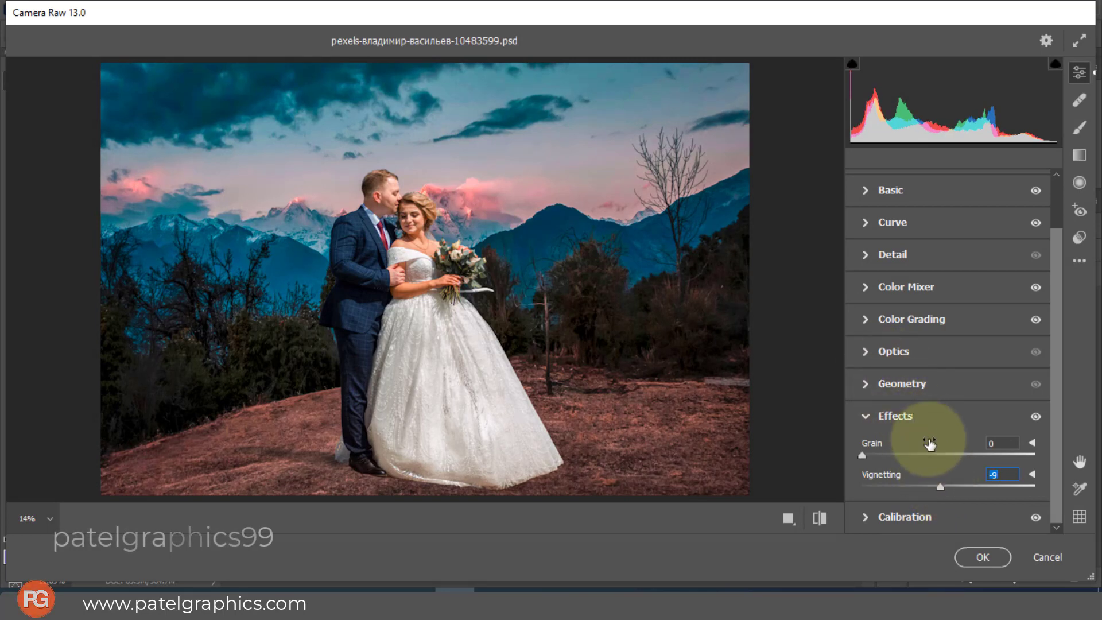
Review the Geometry, Optics and Color Grading settings, and apply the Camera Raw Filter to Layer 2.
click(864, 383)
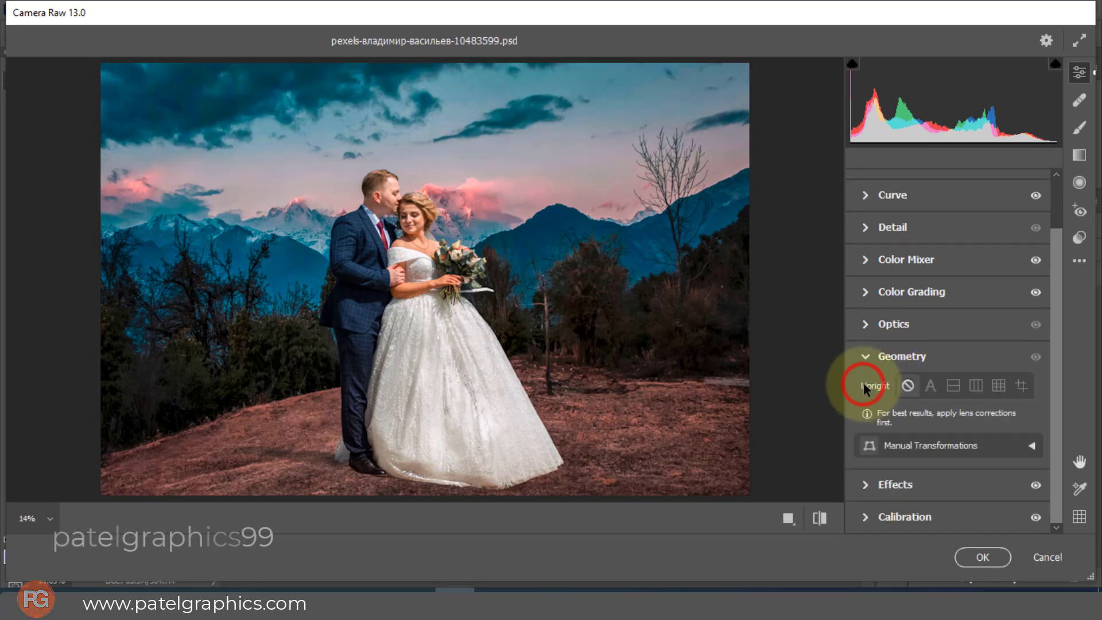
click(866, 324)
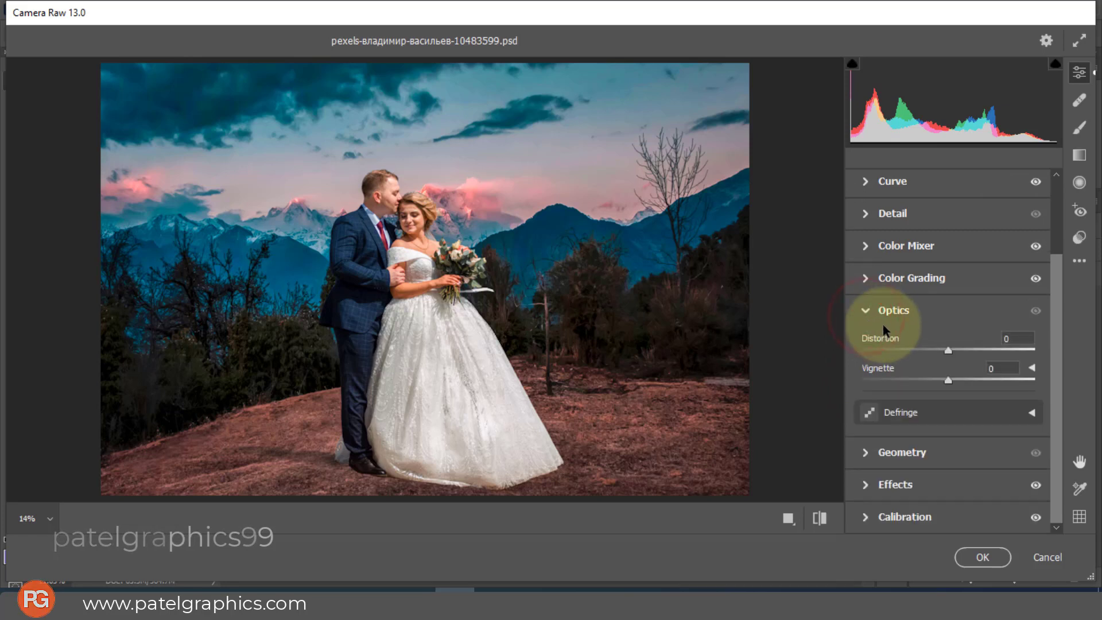
click(866, 278)
scroll(972, 444, down, 3)
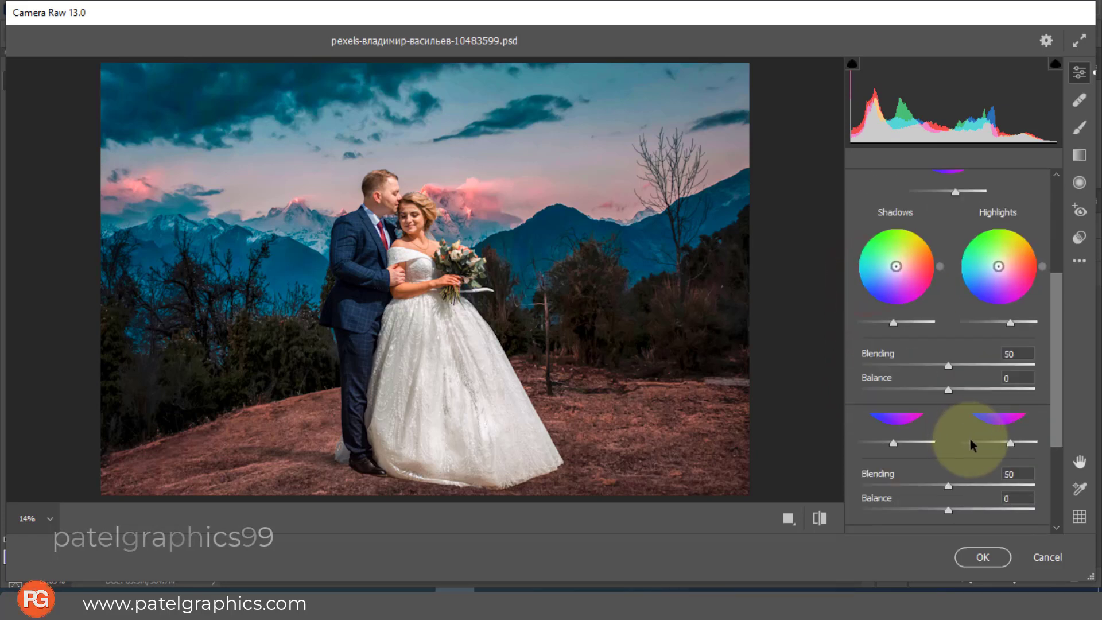
click(1005, 556)
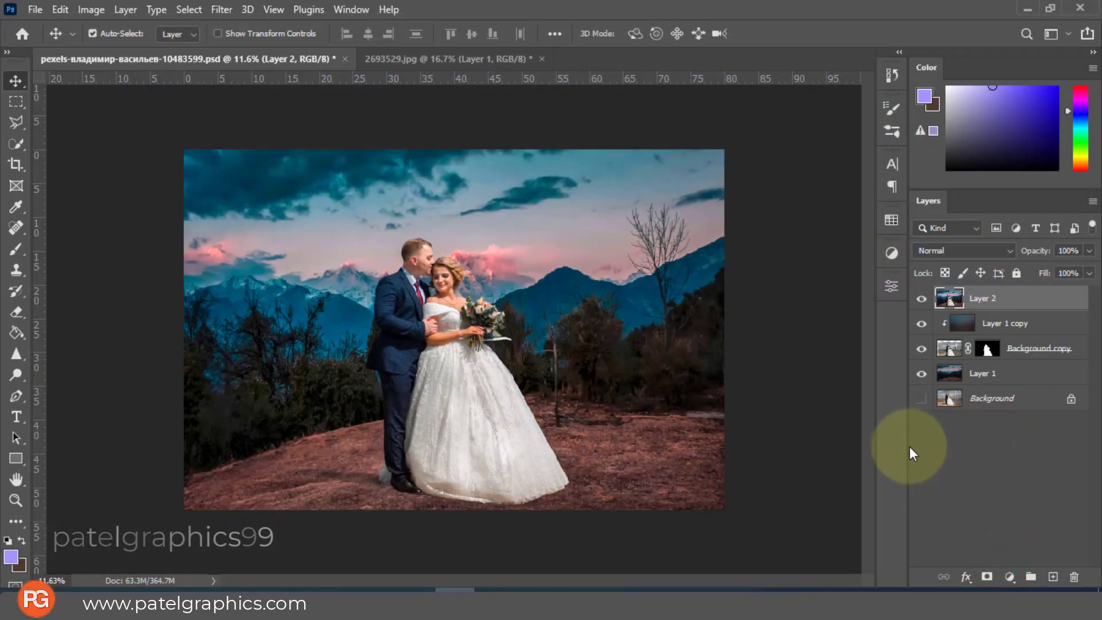
Toggle the visibility of Layer 2 to compare the composite before and after the Camera Raw grade.
click(926, 306)
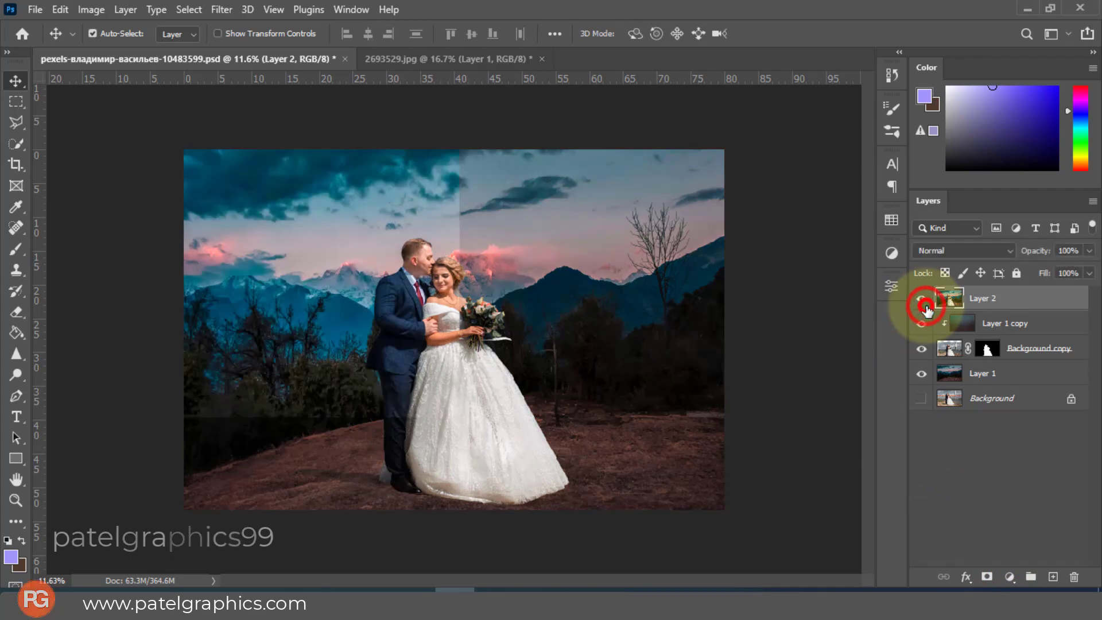
click(925, 306)
click(926, 306)
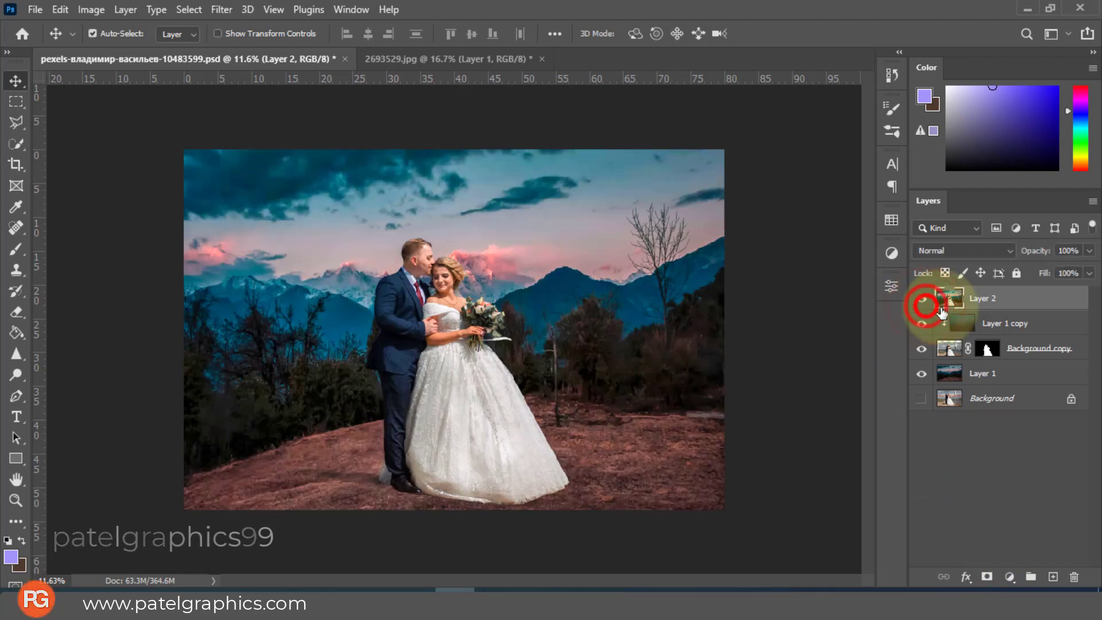
Show the Background layer and group all layers above it, from Layer 2 down to Layer 1.
click(921, 398)
shift+click(1002, 375)
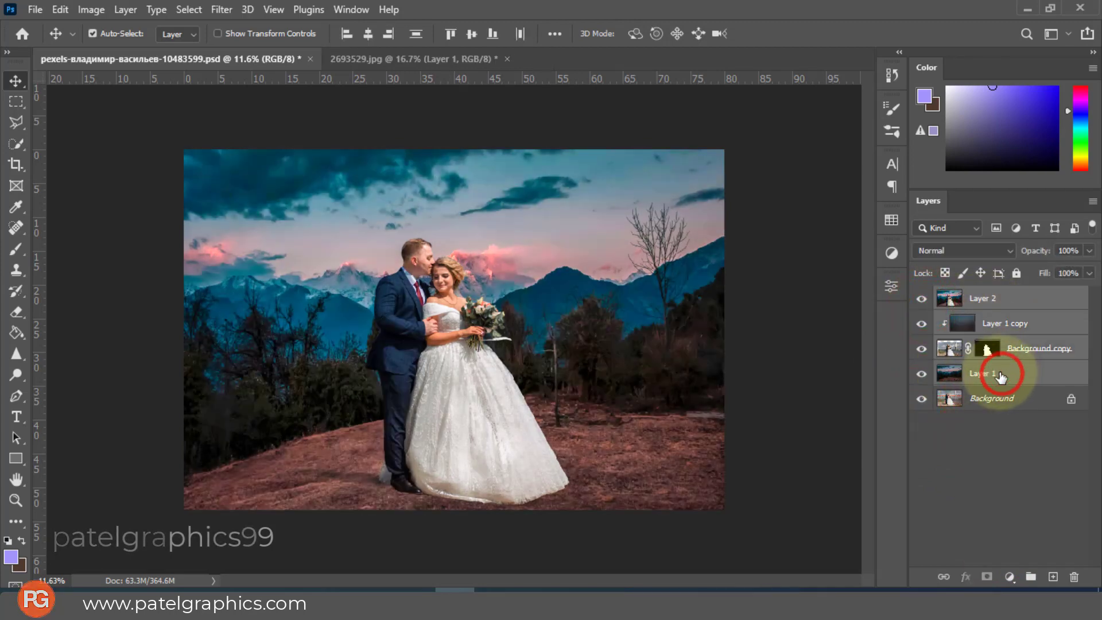
key(ctrl+g)
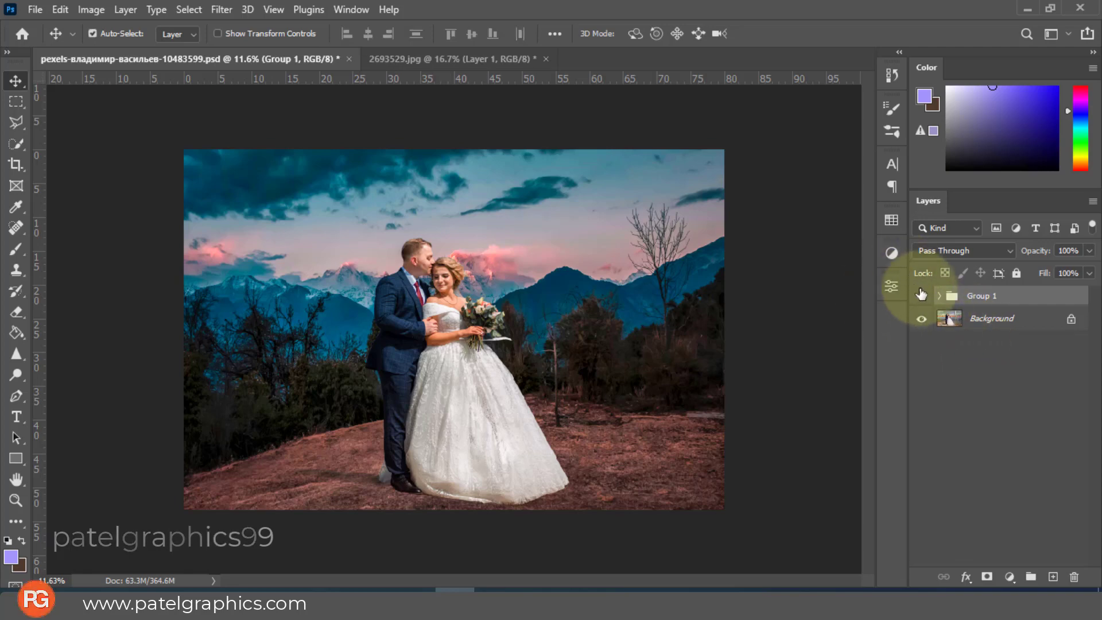
Toggle the new group's visibility to compare the finished composite with the original photo.
click(922, 297)
click(922, 297)
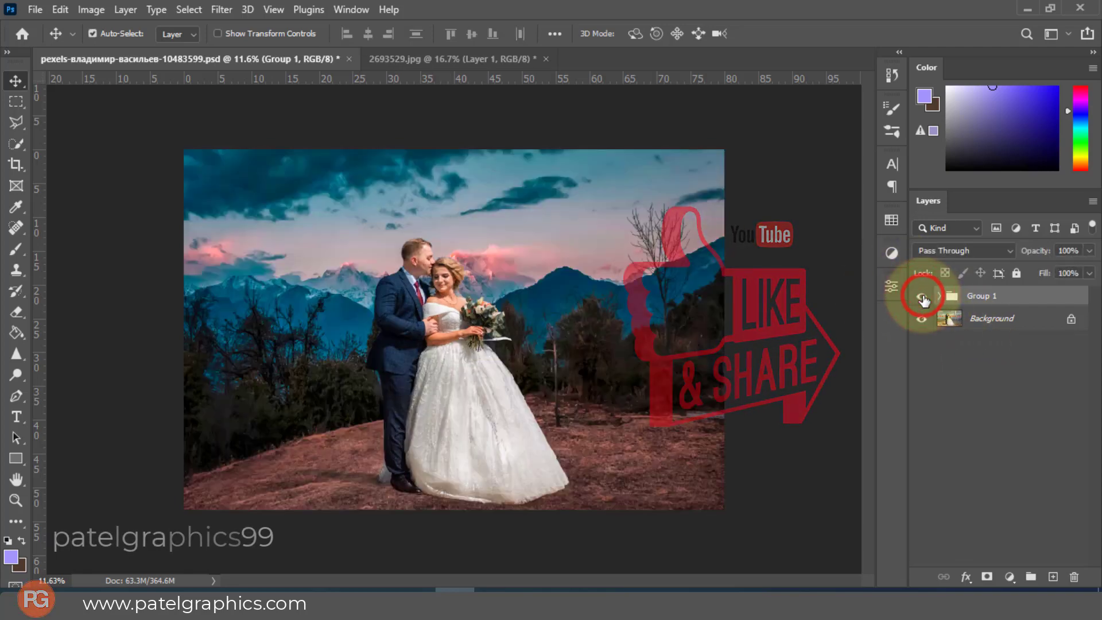
click(922, 296)
click(922, 296)
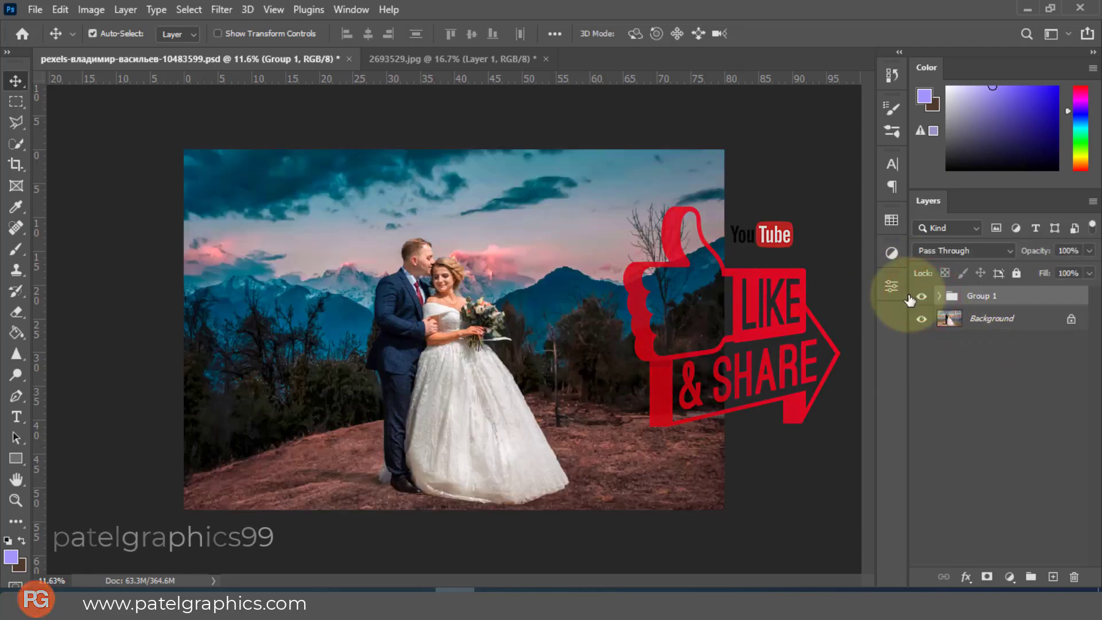